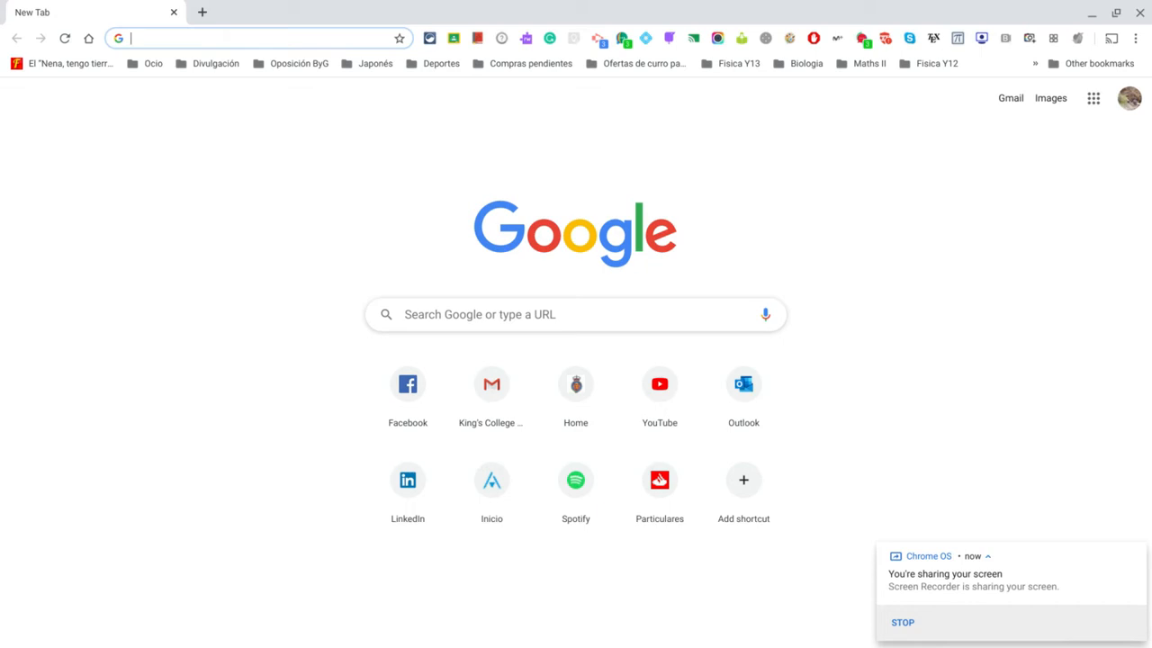
pyautogui.write('www.')
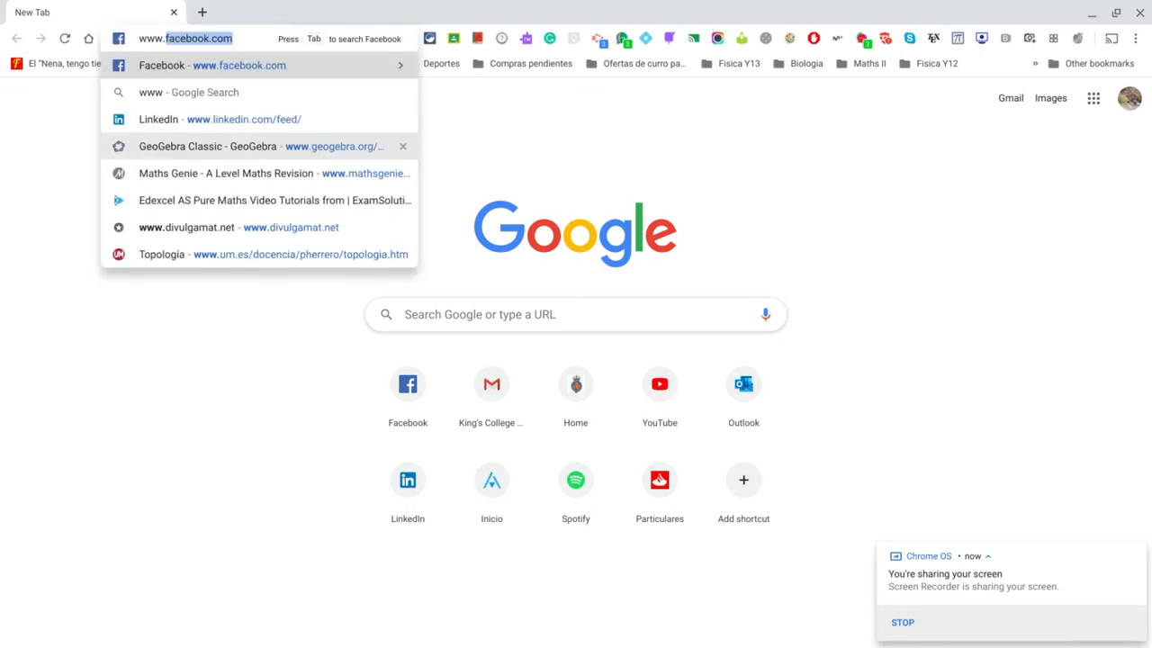
pyautogui.write('geogebra.o')
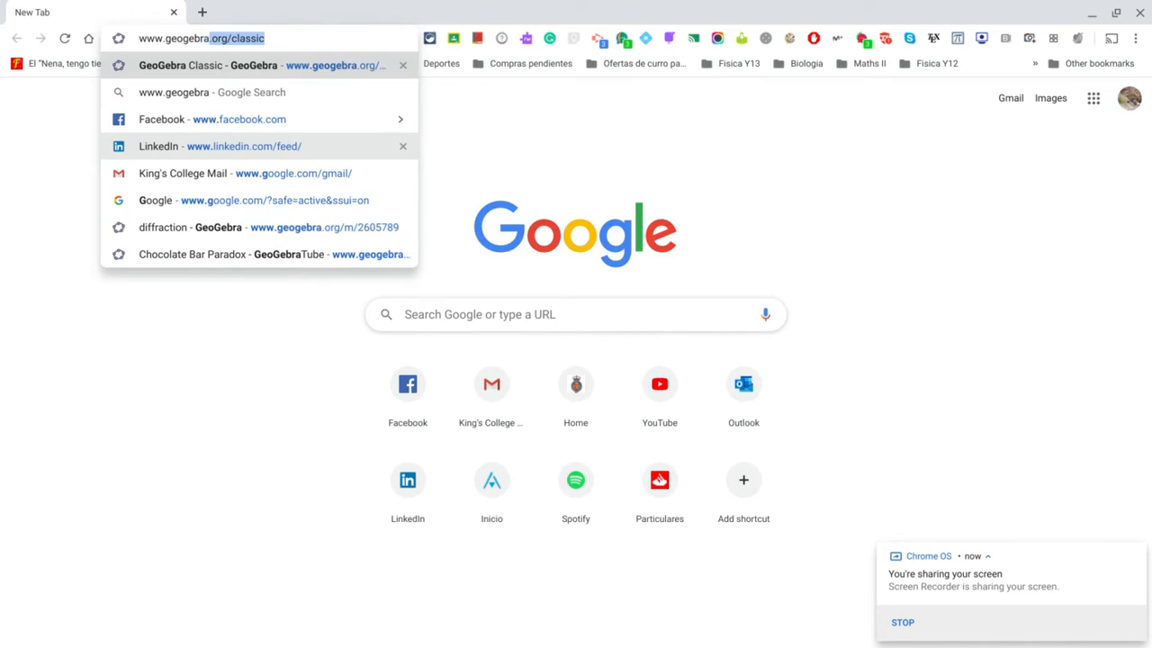
pyautogui.write('rg/classic')
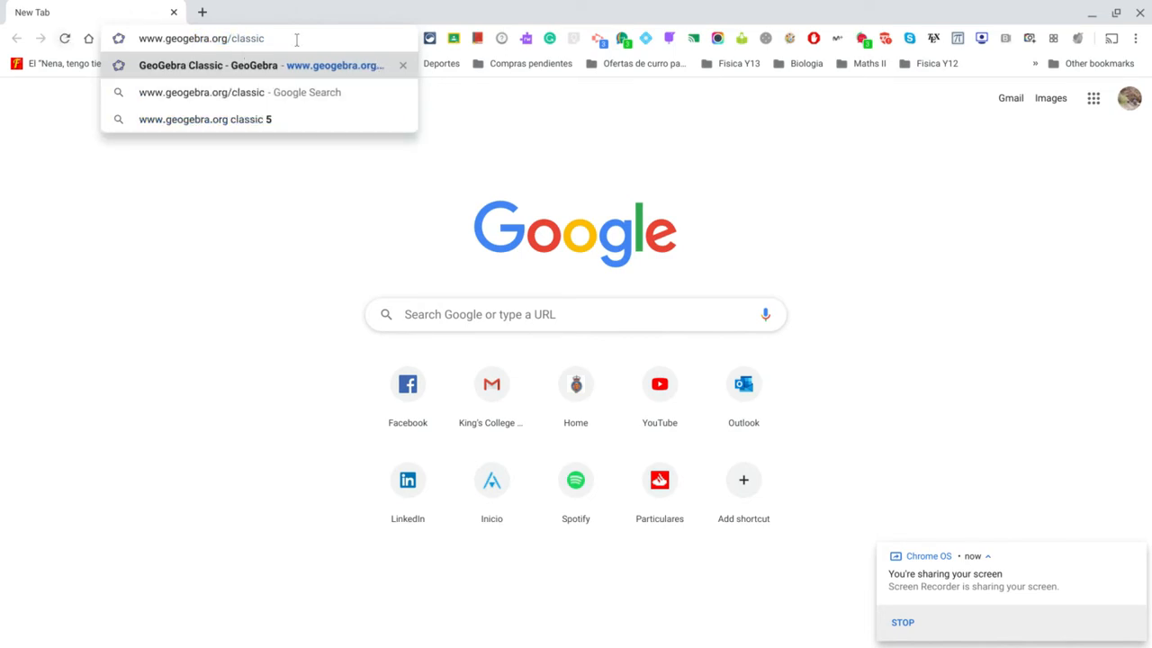
pyautogui.press('Return')
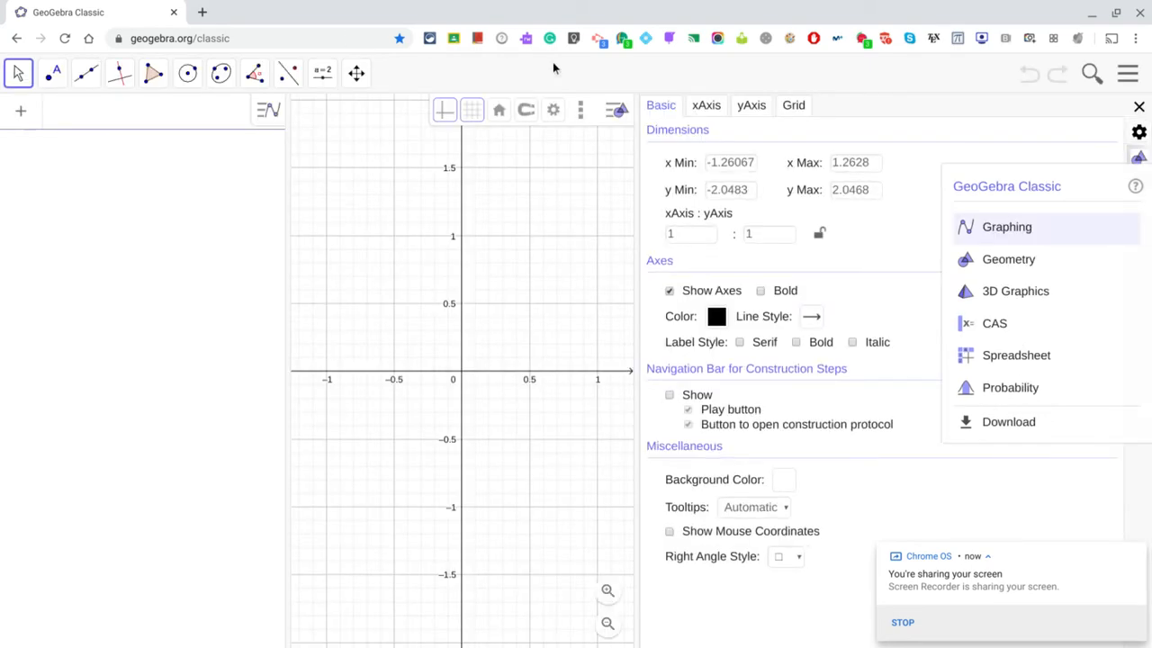
pyautogui.click(1139, 107)
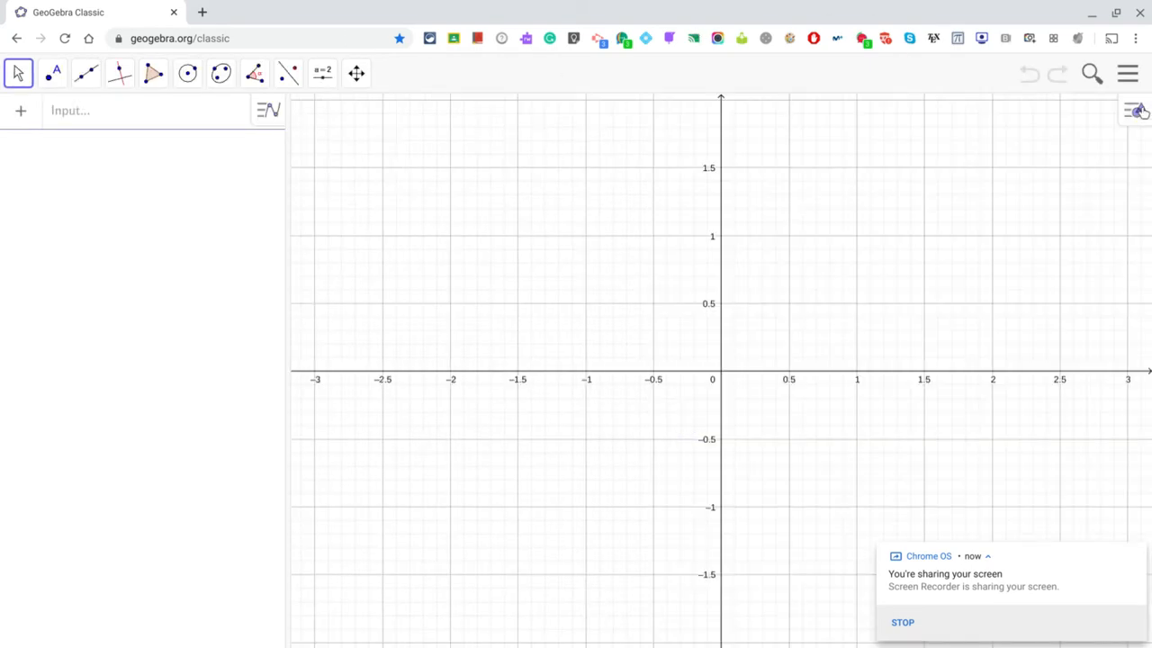
# Step: Place a new number slider named a in the upper-left quadrant of the graph with the Slider tool
pyautogui.moveTo(847, 315); pyautogui.dragTo(829, 423)
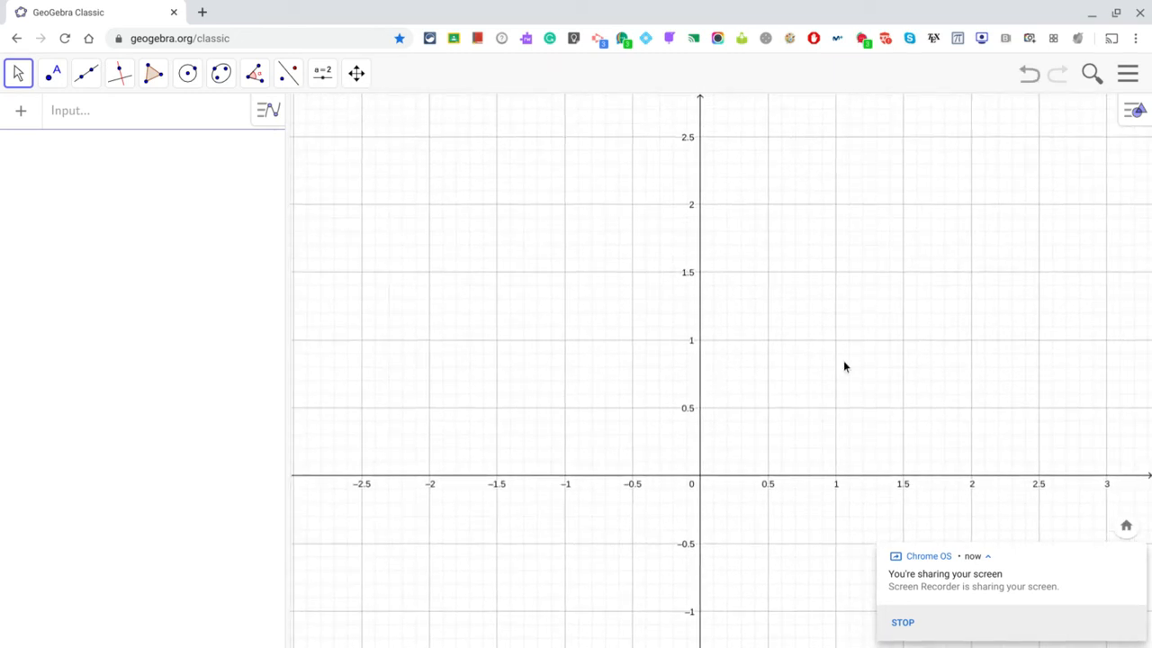
pyautogui.scroll(-5, 824, 414)
pyautogui.scroll(-5, 819, 439)
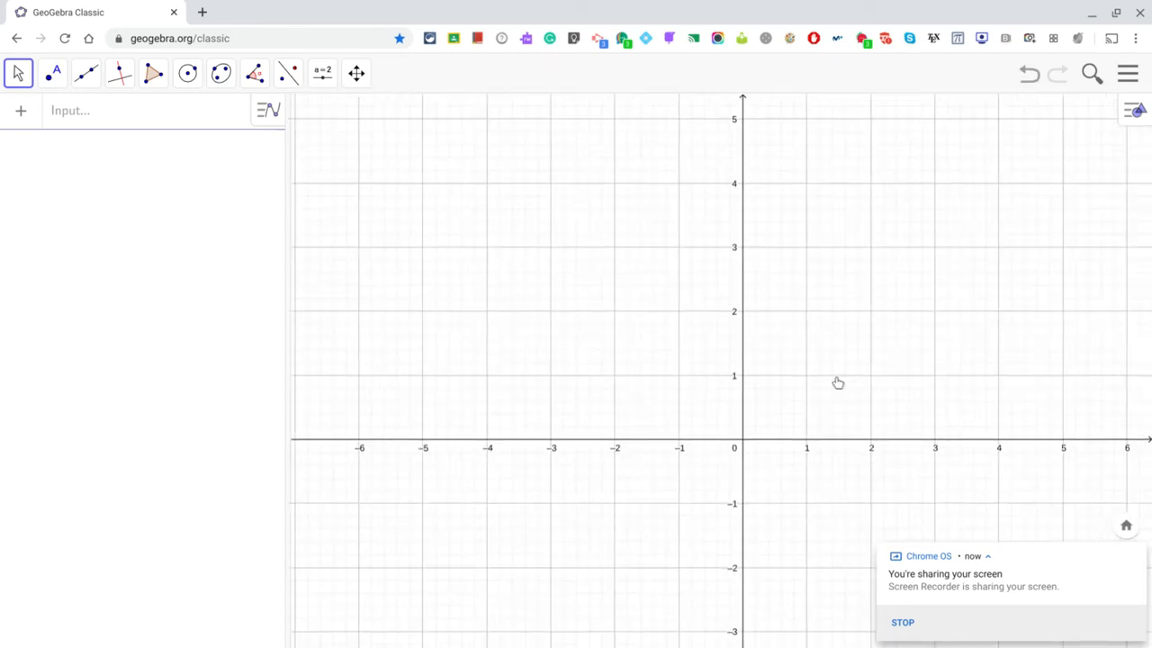
pyautogui.moveTo(814, 325); pyautogui.dragTo(785, 373)
pyautogui.scroll(-3, 813, 350)
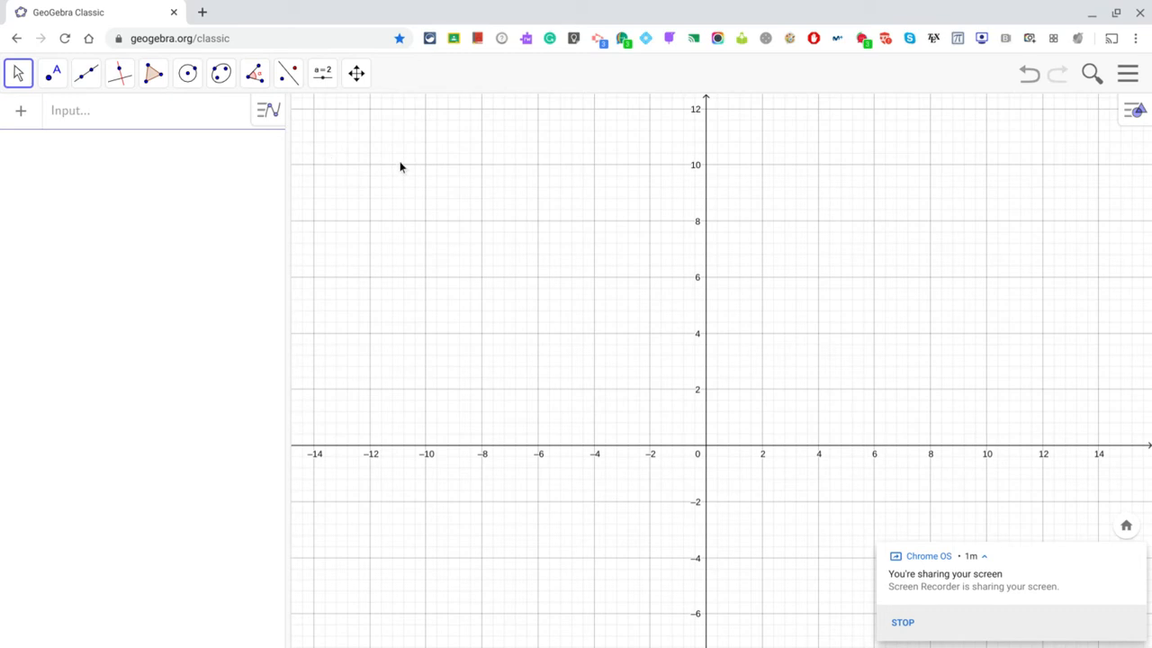
pyautogui.click(323, 79)
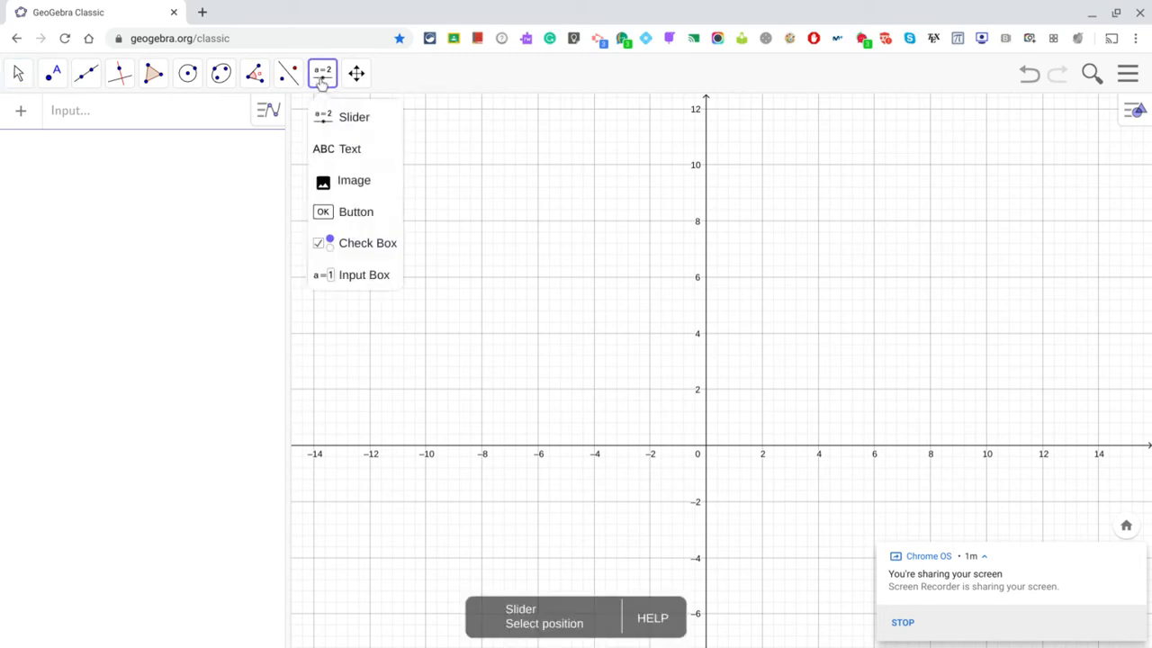
pyautogui.click(342, 120)
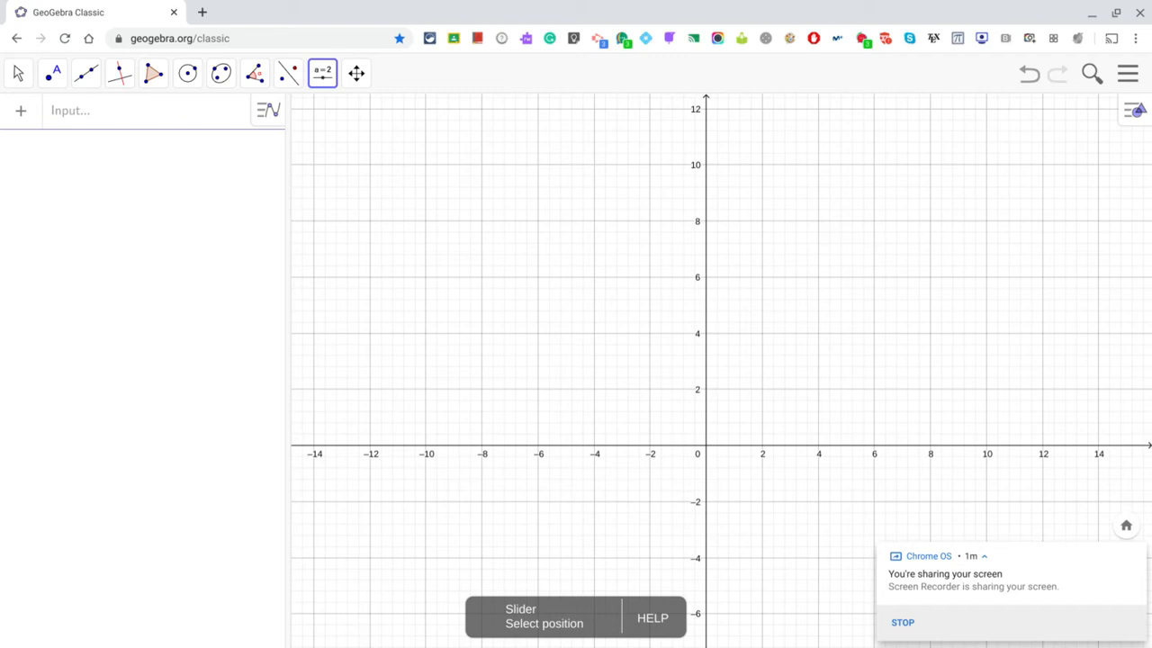
pyautogui.click(320, 82)
pyautogui.click(331, 117)
pyautogui.click(379, 150)
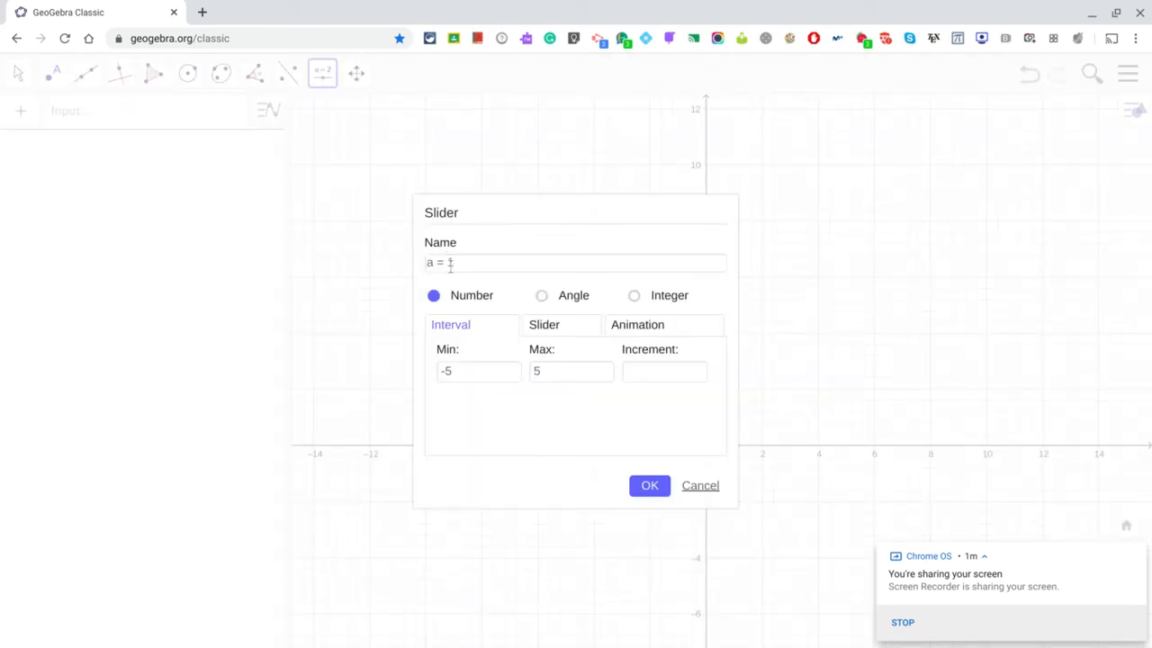
# Step: Set slider a's interval from -10 to 10 with an increment of 0.2 and create it
pyautogui.click(457, 372)
pyautogui.press('BackSpace')
pyautogui.write('10')
pyautogui.click(559, 371)
pyautogui.press('BackSpace')
pyautogui.write('10')
pyautogui.click(636, 370)
pyautogui.write('0.2')
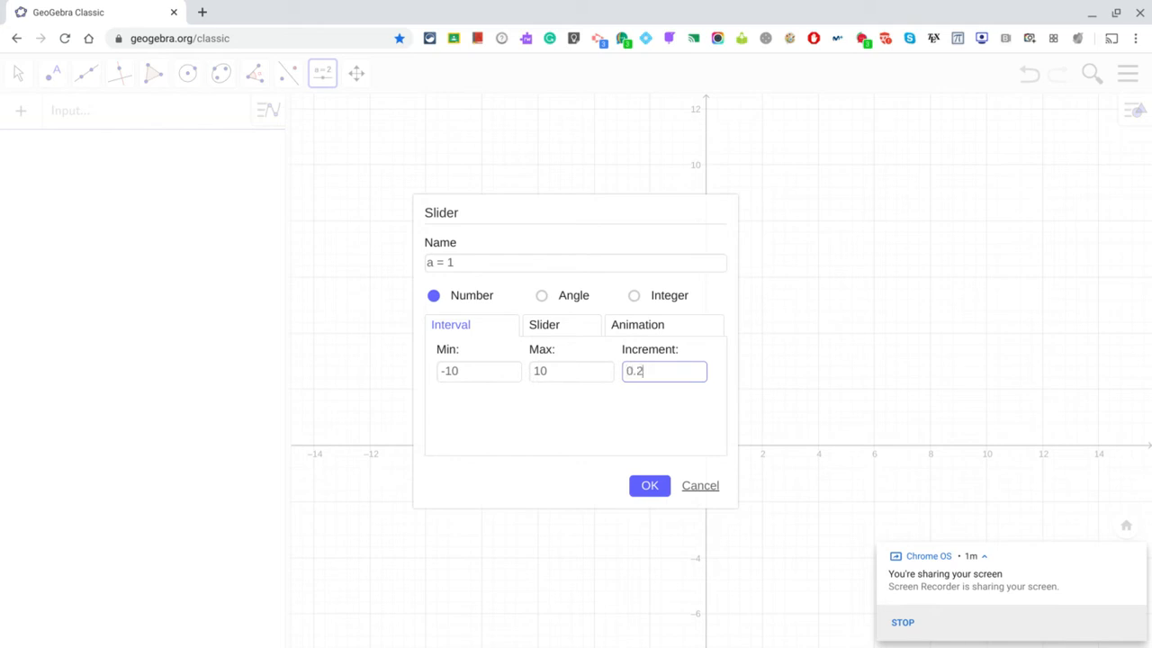
pyautogui.click(642, 486)
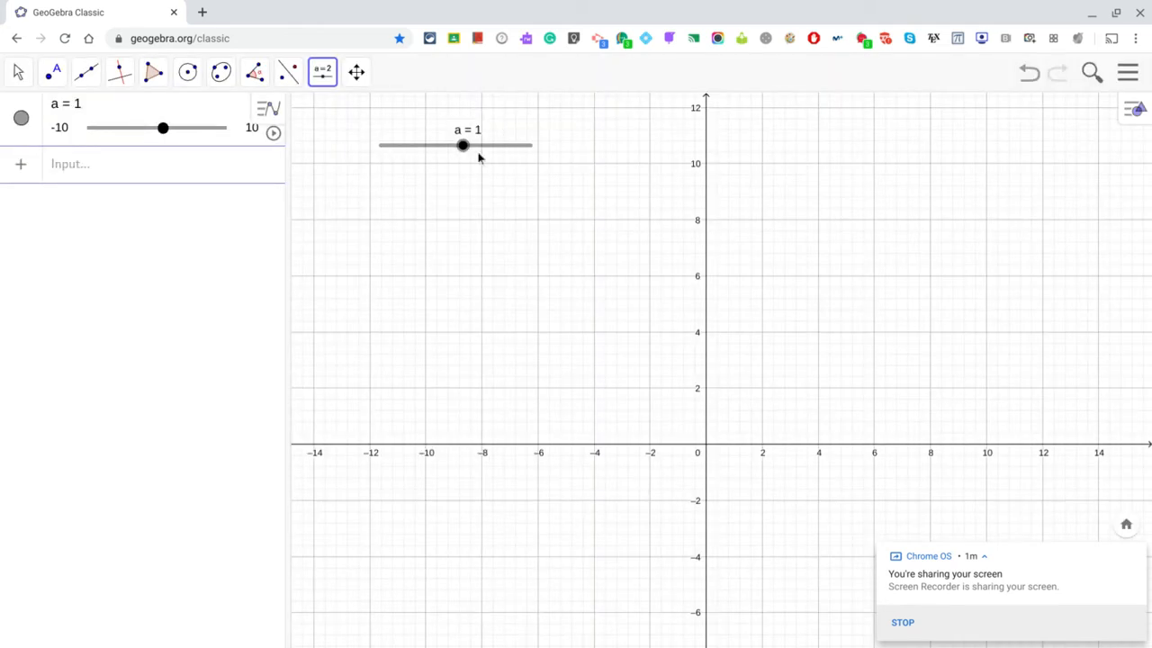
# Step: Create slider b just below slider a, ranging from -10 to 10 with an increment of 0.2
pyautogui.click(381, 193)
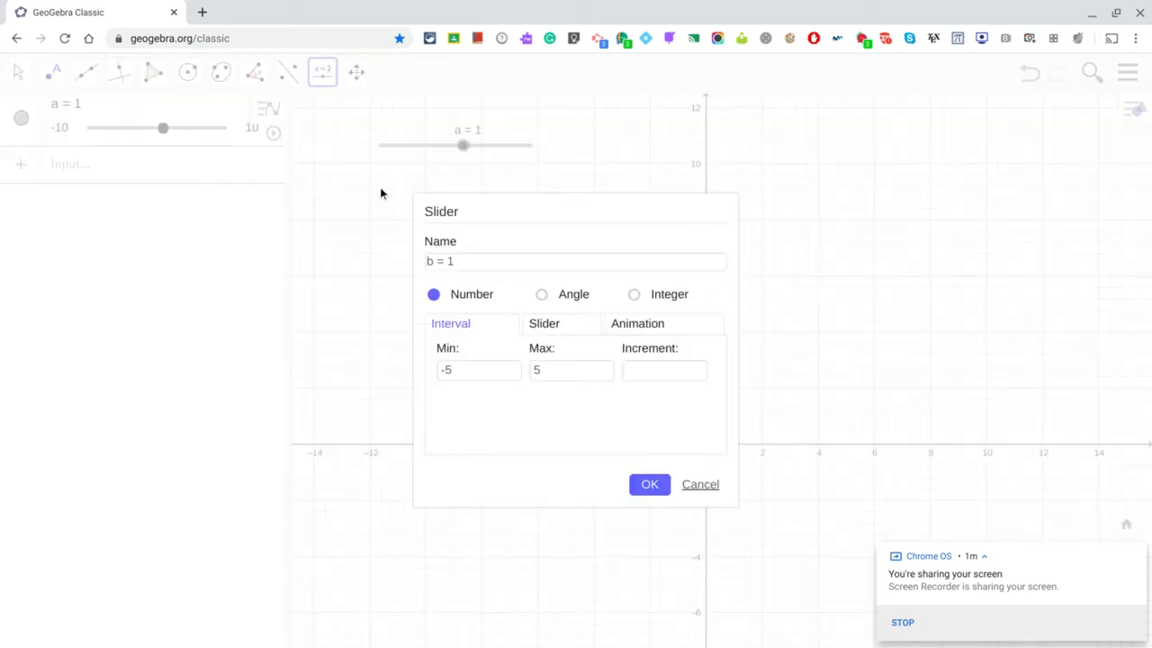
pyautogui.click(460, 371)
pyautogui.press('BackSpace')
pyautogui.write('10')
pyautogui.click(574, 371)
pyautogui.write('10')
pyautogui.click(636, 373)
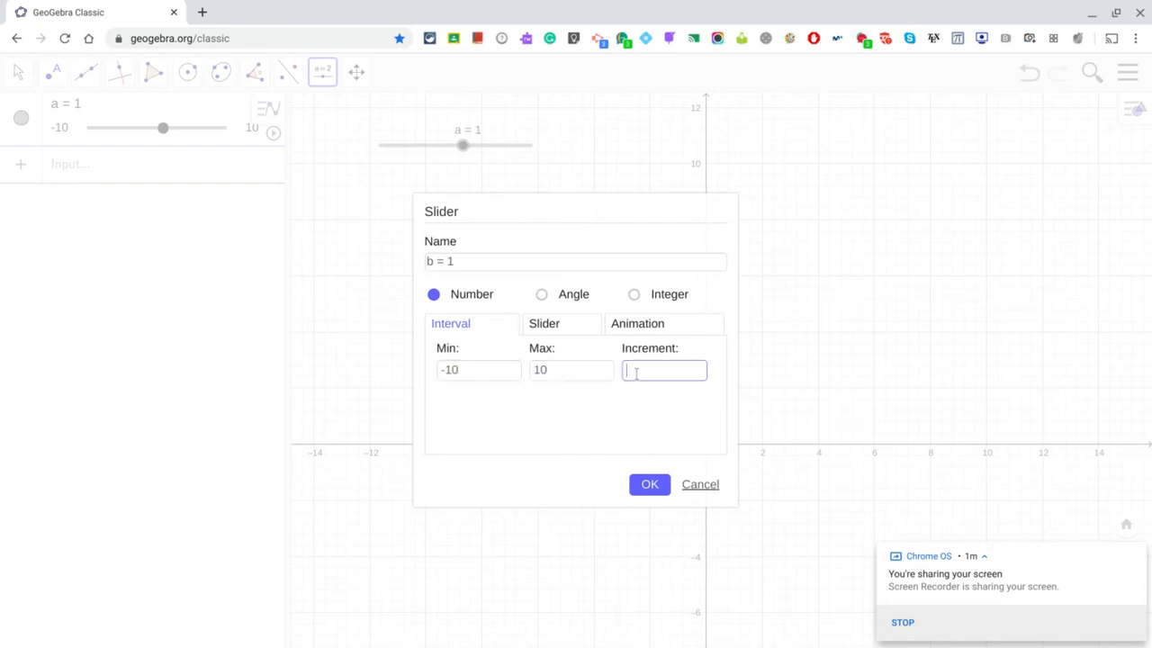
pyautogui.write('0.2')
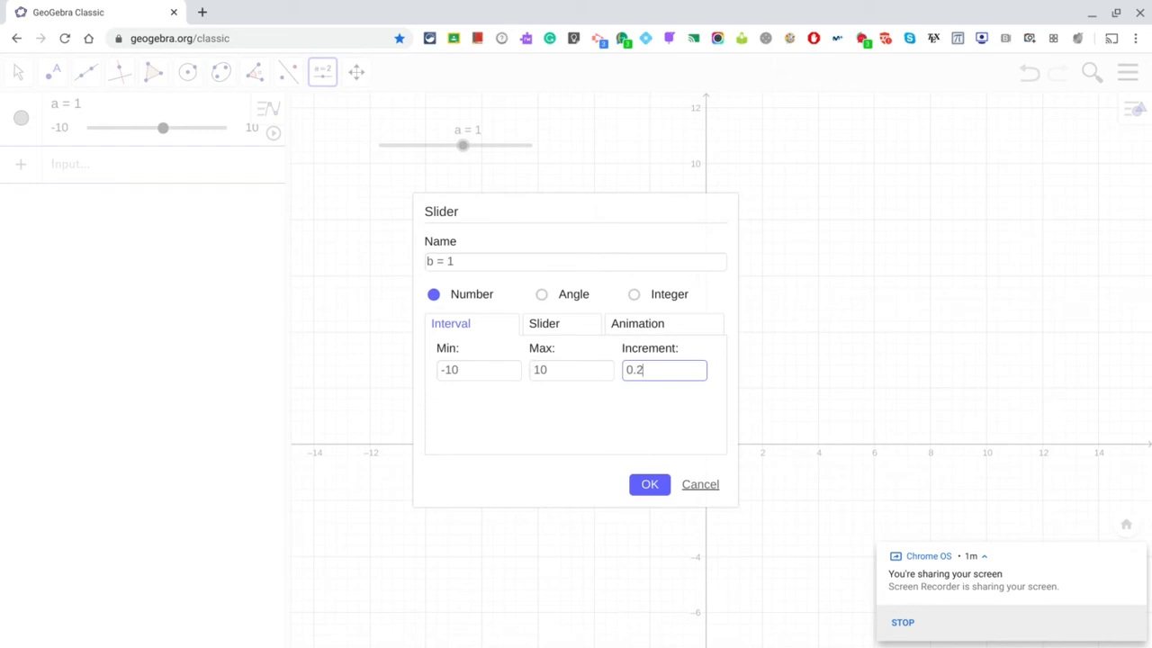
pyautogui.click(640, 490)
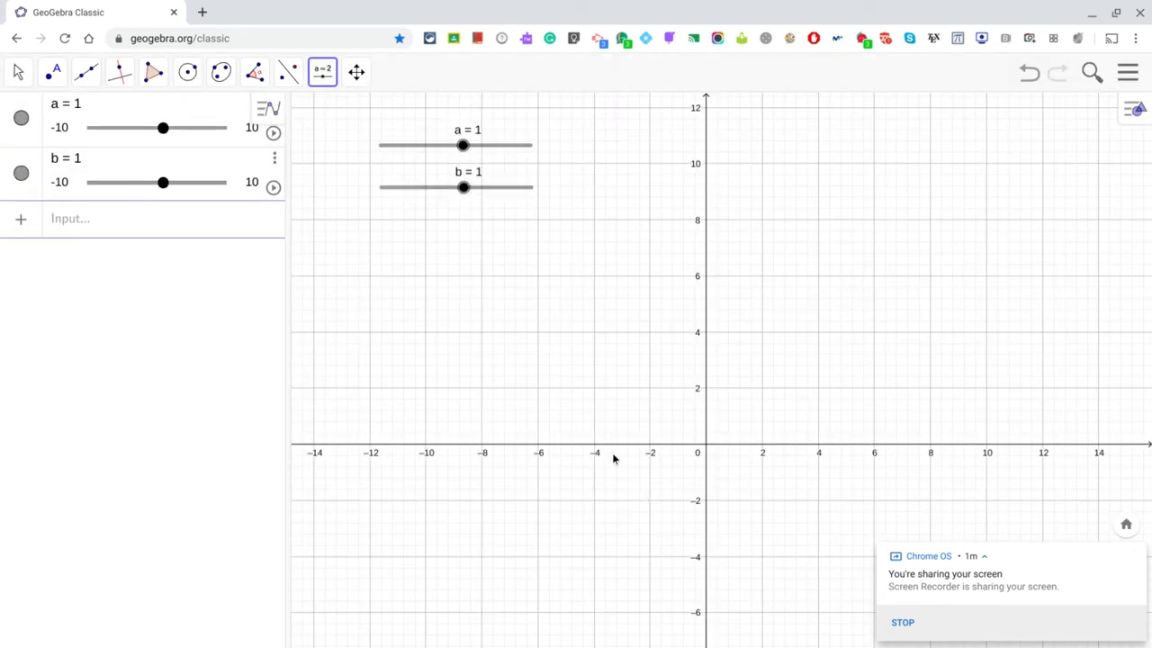
# Step: Create slider c just below slider b, ranging from -10 to 10 with the increment left blank
pyautogui.click(388, 233)
pyautogui.click(452, 376)
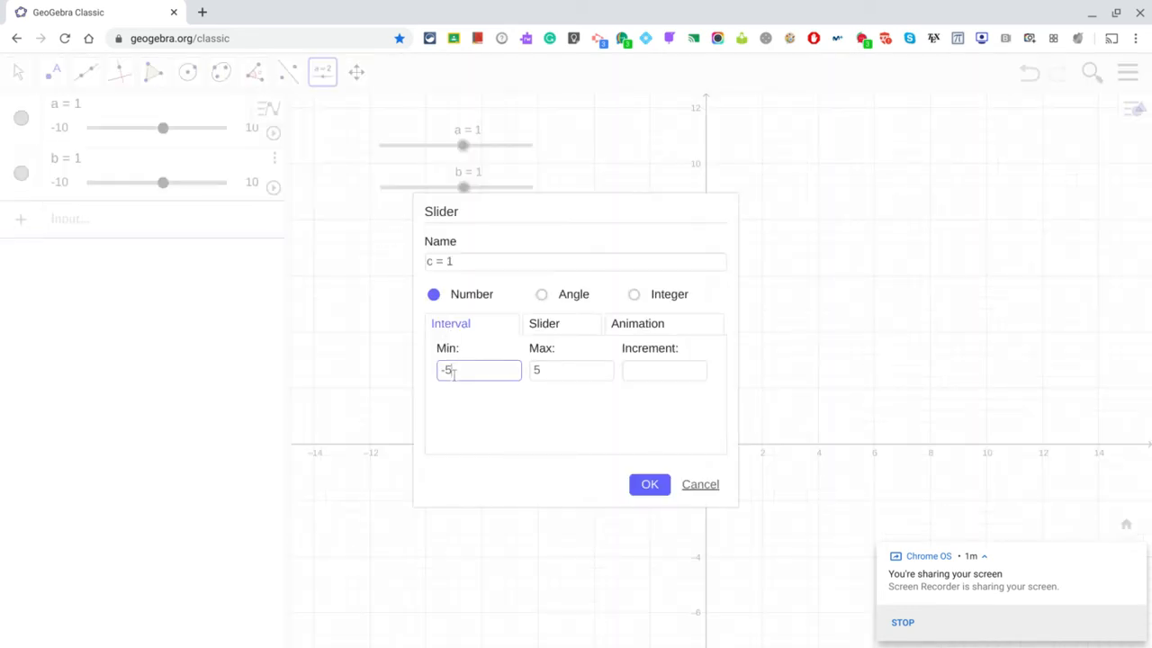
pyautogui.press('BackSpace')
pyautogui.write('10')
pyautogui.click(543, 369)
pyautogui.press('BackSpace')
pyautogui.write('10')
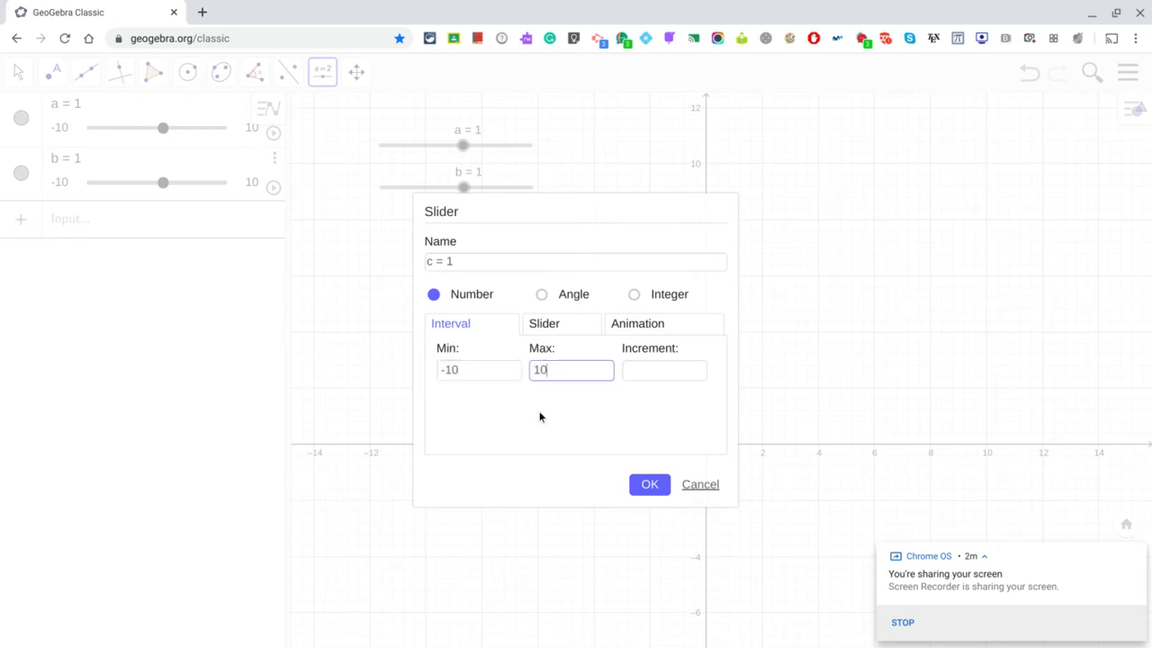
pyautogui.click(653, 484)
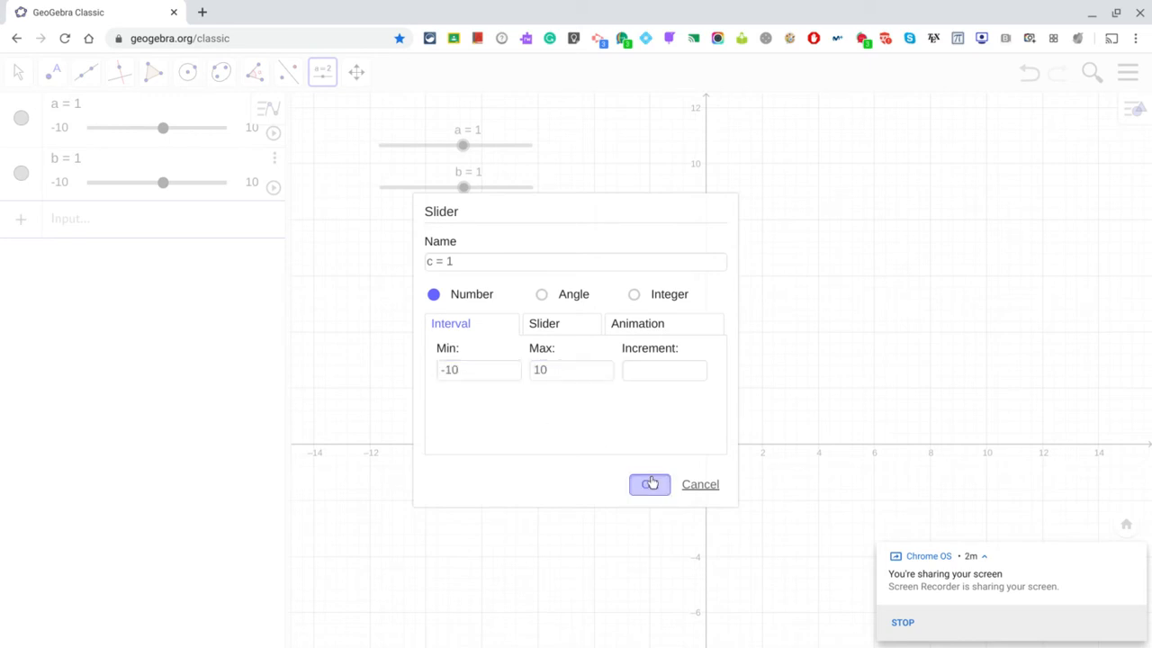
# Step: Align slider c on the graph directly beneath sliders a and b
pyautogui.click(322, 72)
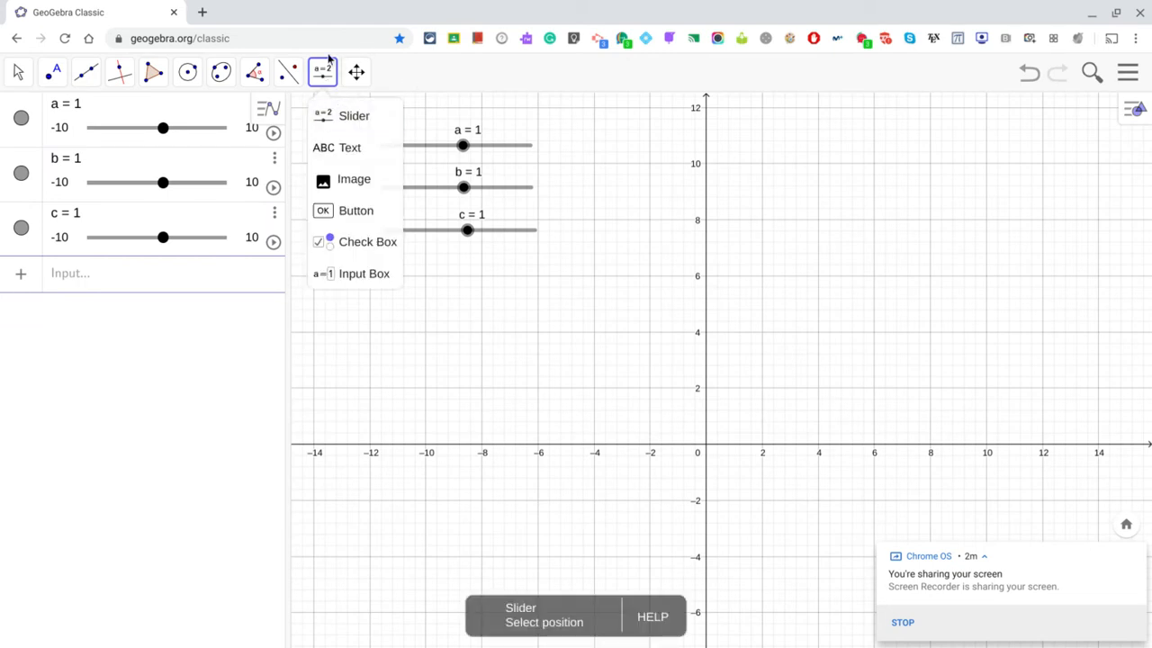
pyautogui.click(338, 113)
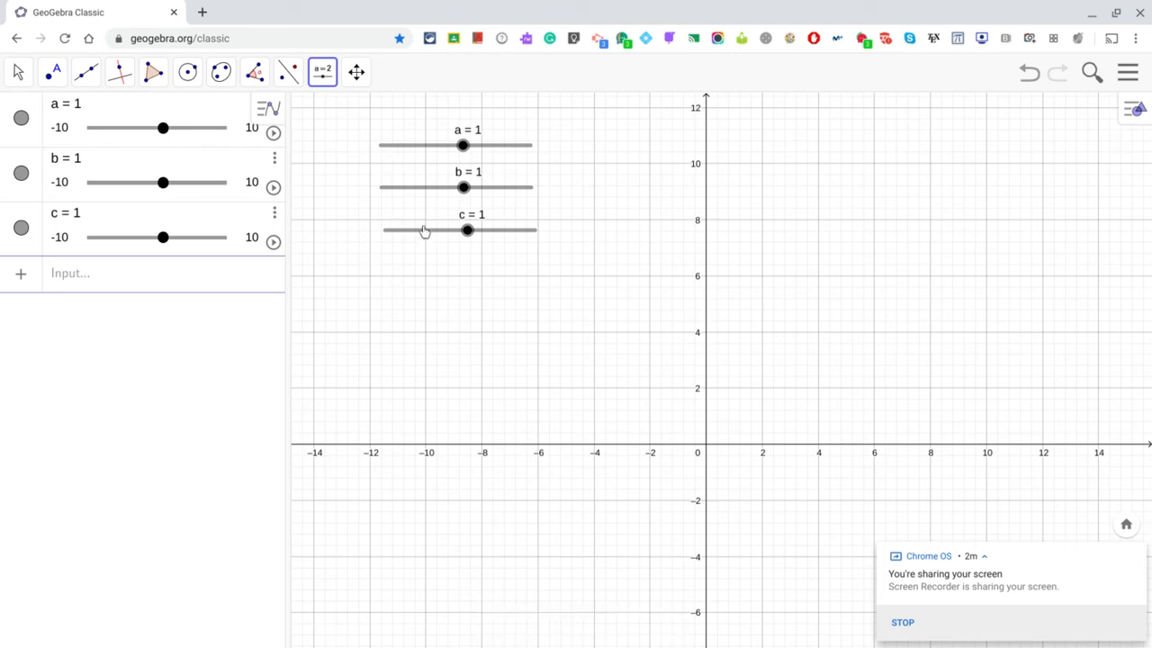
pyautogui.moveTo(430, 225); pyautogui.dragTo(424, 227)
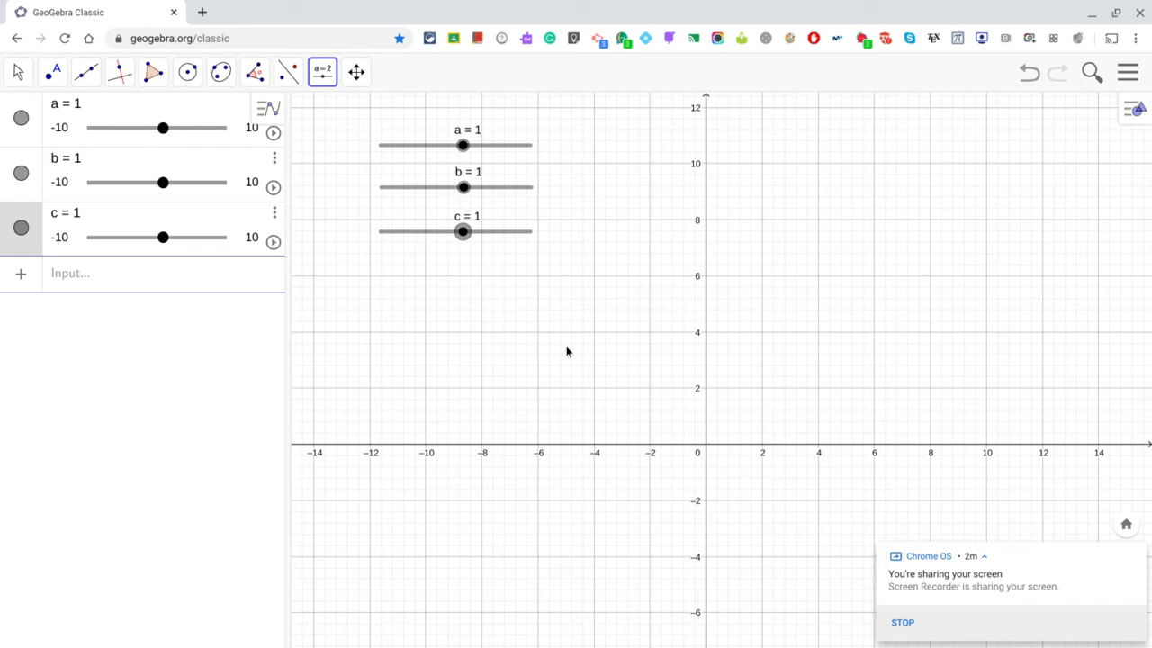
# Step: Zoom out the graph and shift its origin away from the sliders with the Move Graphics View tool
pyautogui.scroll(-3, 627, 329)
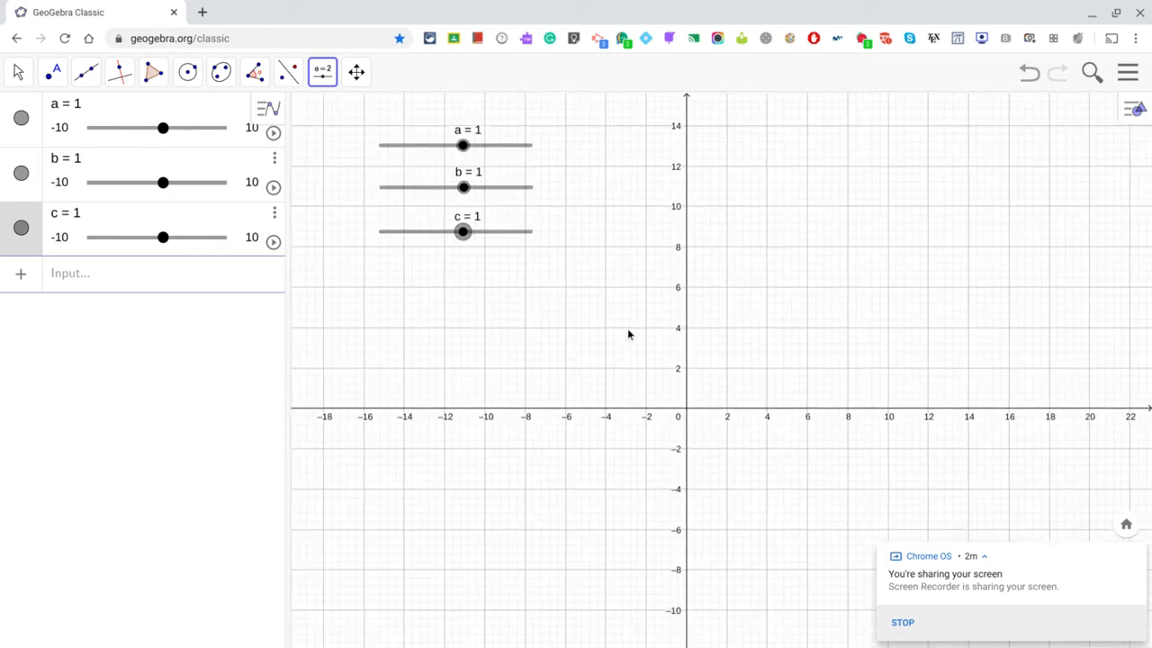
pyautogui.click(356, 73)
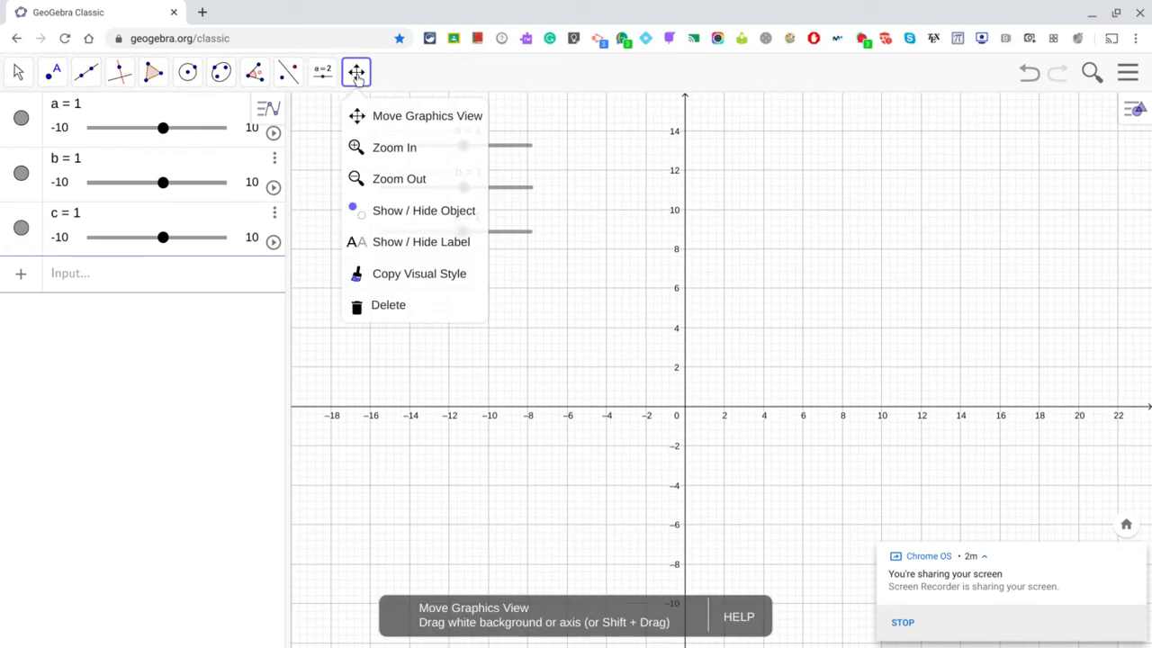
pyautogui.click(357, 76)
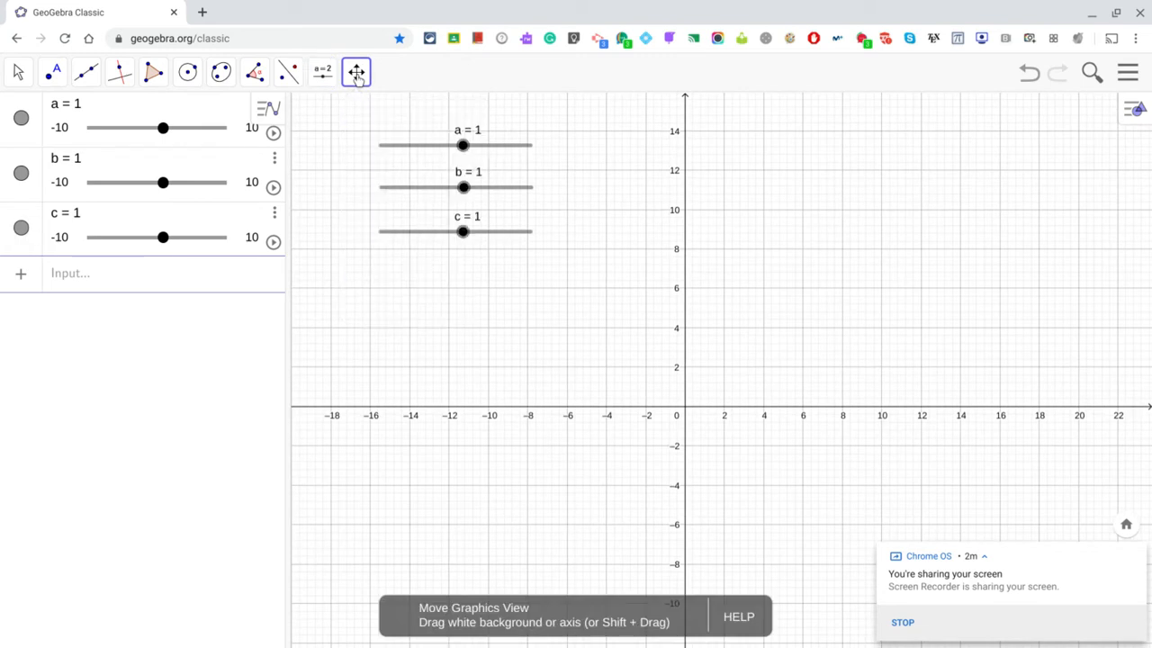
pyautogui.click(356, 75)
pyautogui.click(389, 115)
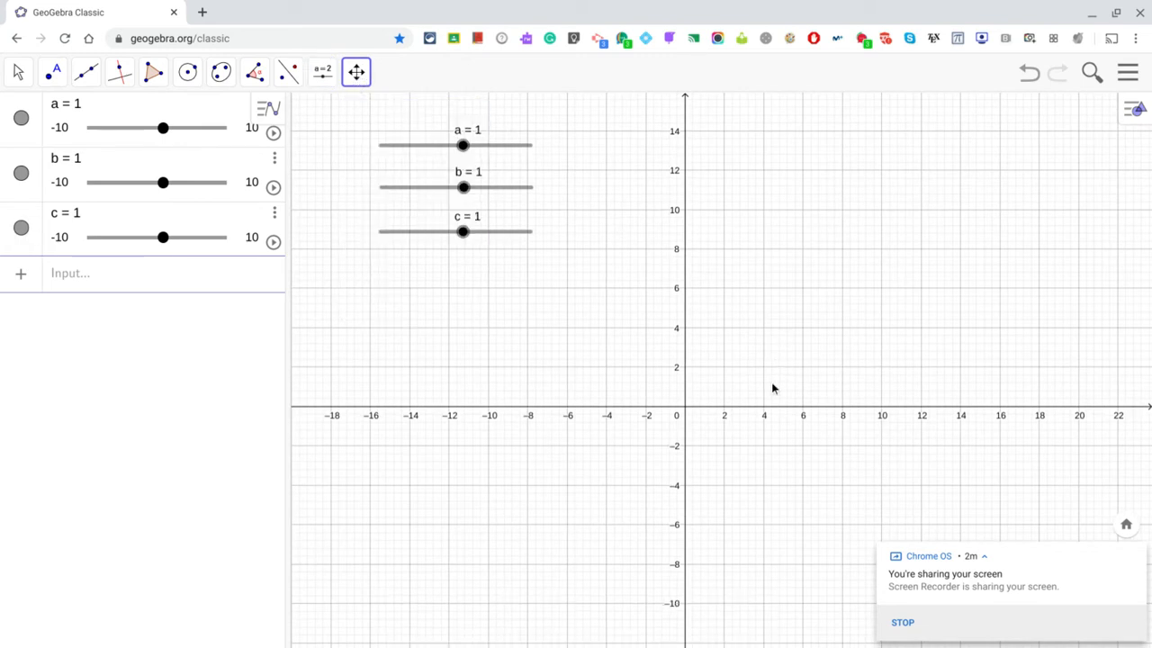
pyautogui.moveTo(771, 388); pyautogui.dragTo(875, 372)
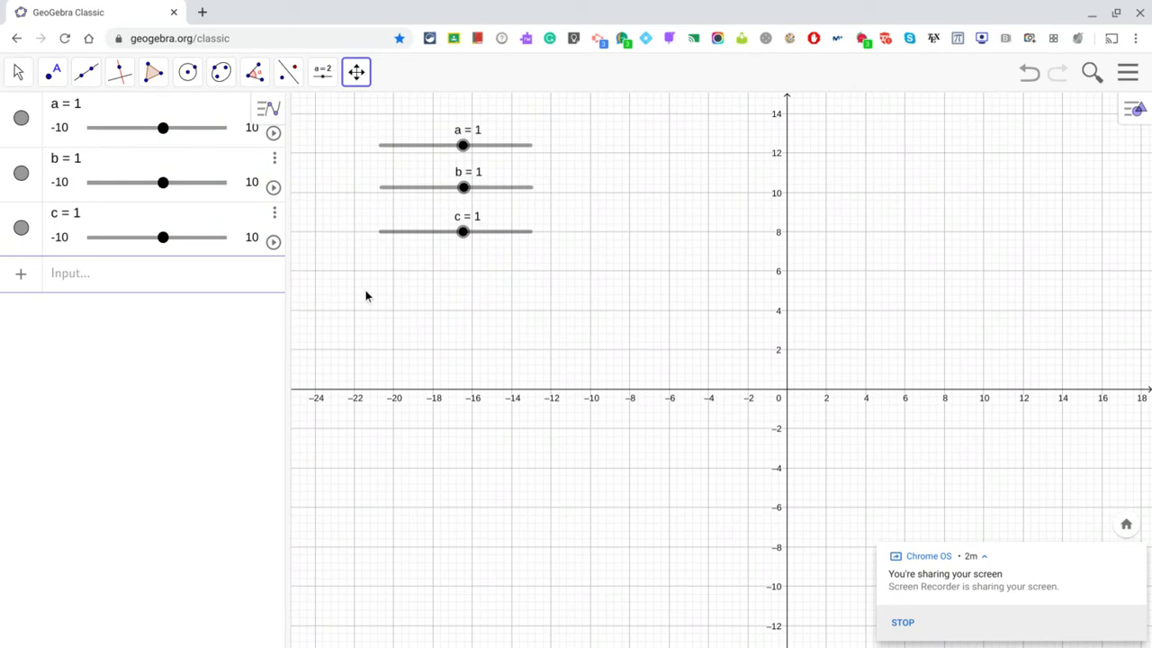
# Step: Enter the equation y = ax^2 + bx + c to graph the parabola controlled by the sliders
pyautogui.click(65, 283)
pyautogui.write('y')
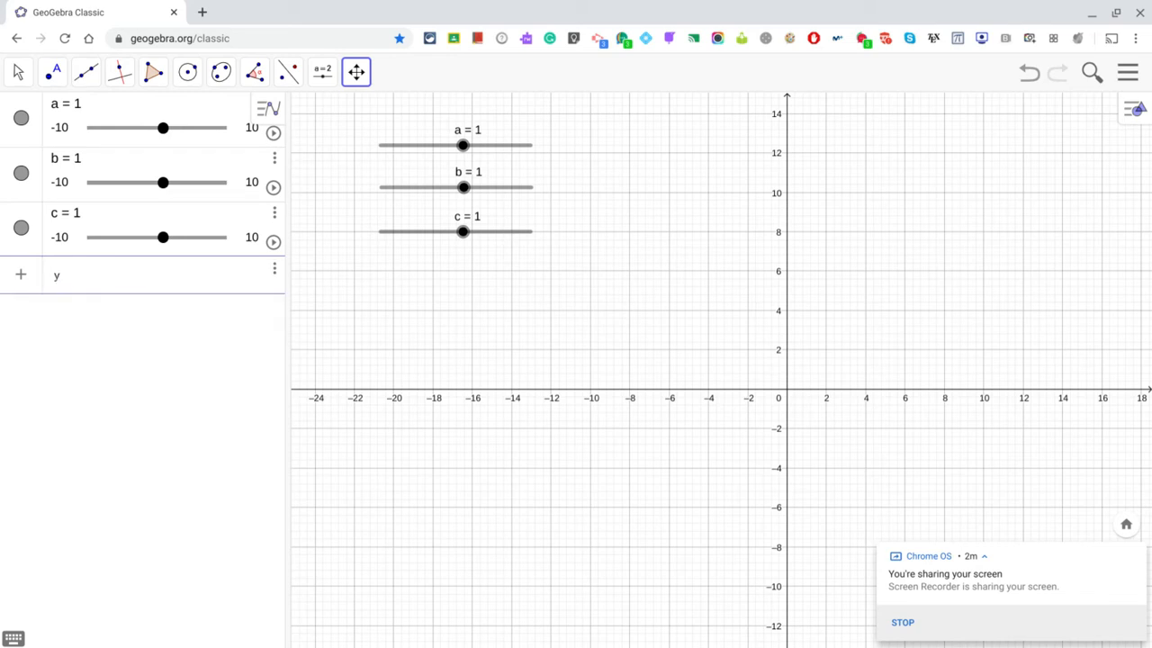
pyautogui.write(' =')
pyautogui.write('a')
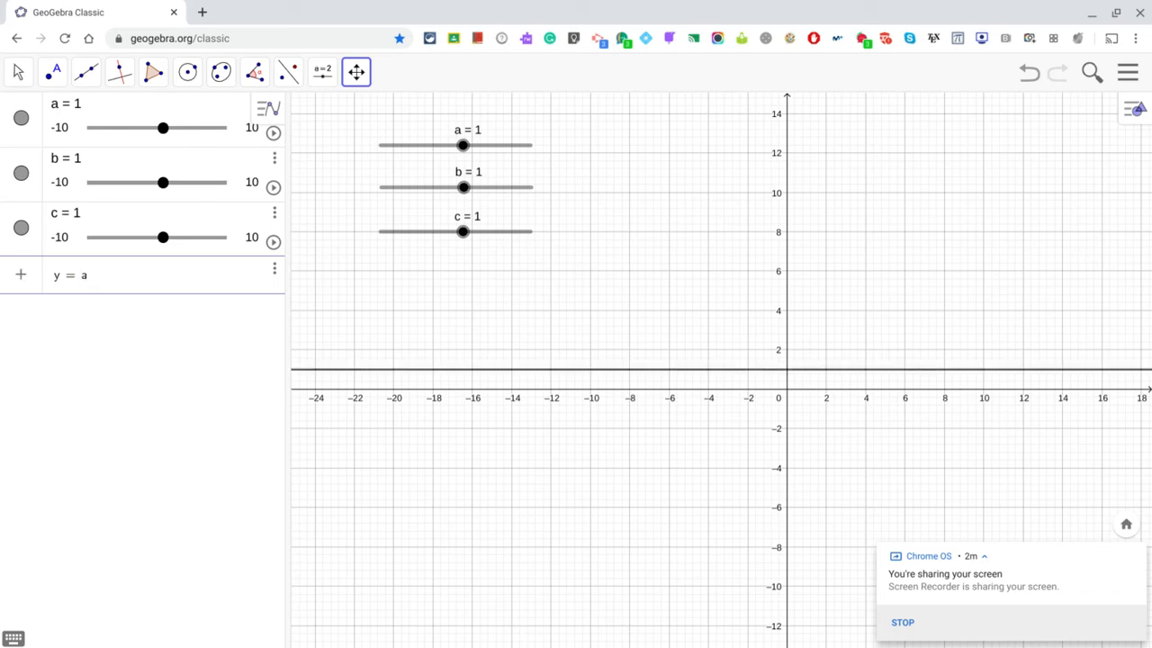
pyautogui.write('x^2')
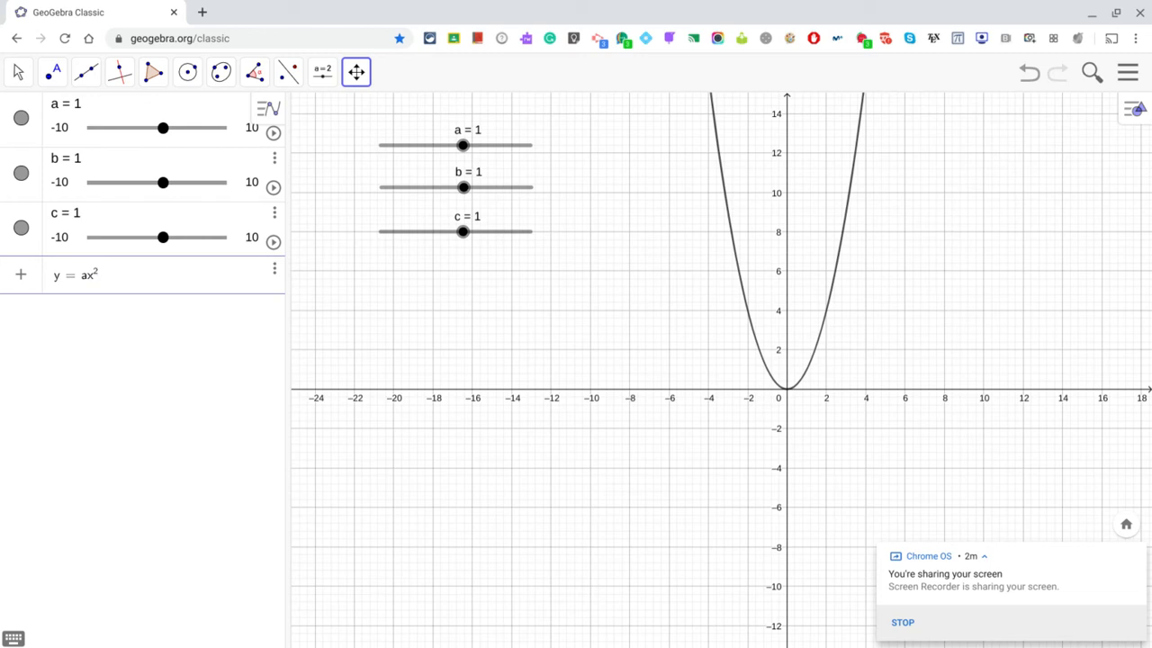
pyautogui.press('Right')
pyautogui.write('+bx+c')
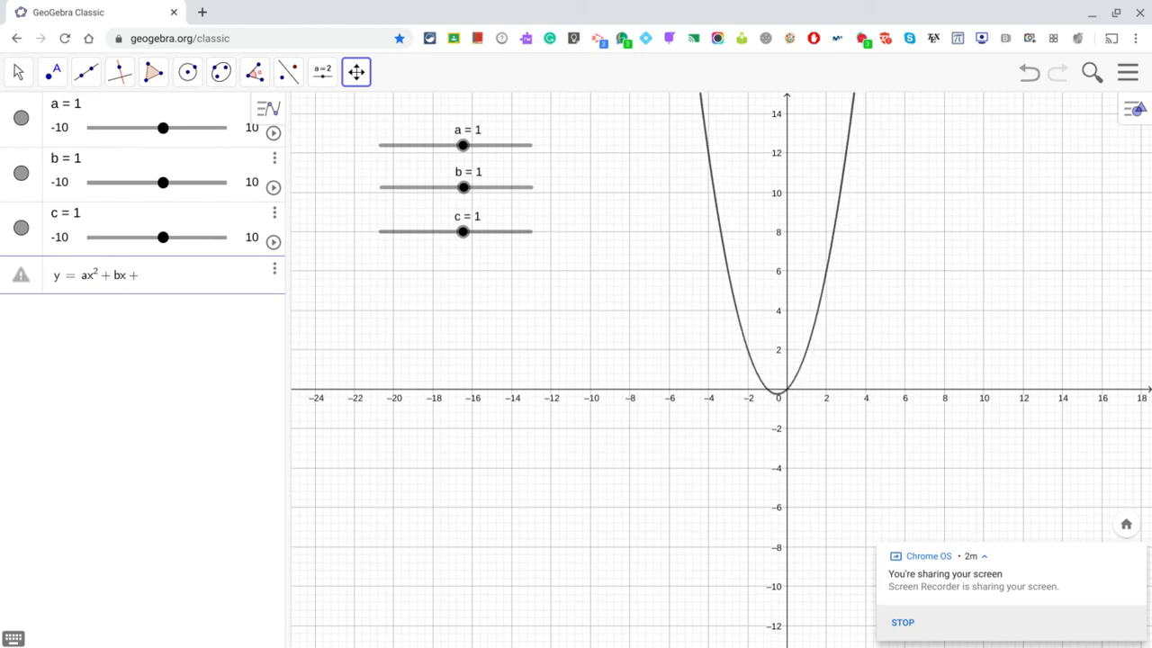
pyautogui.press('Return')
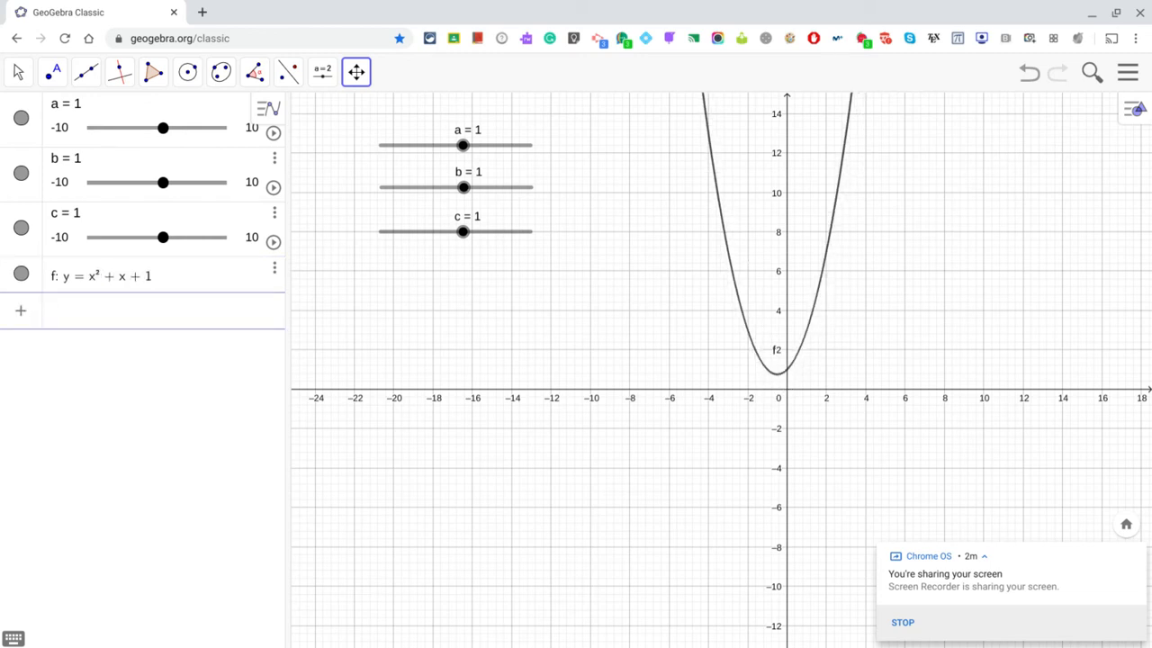
# Step: Test the graph sliders with the Move tool, ending with a at 1, b at 1 and c at 1.4
pyautogui.click(19, 74)
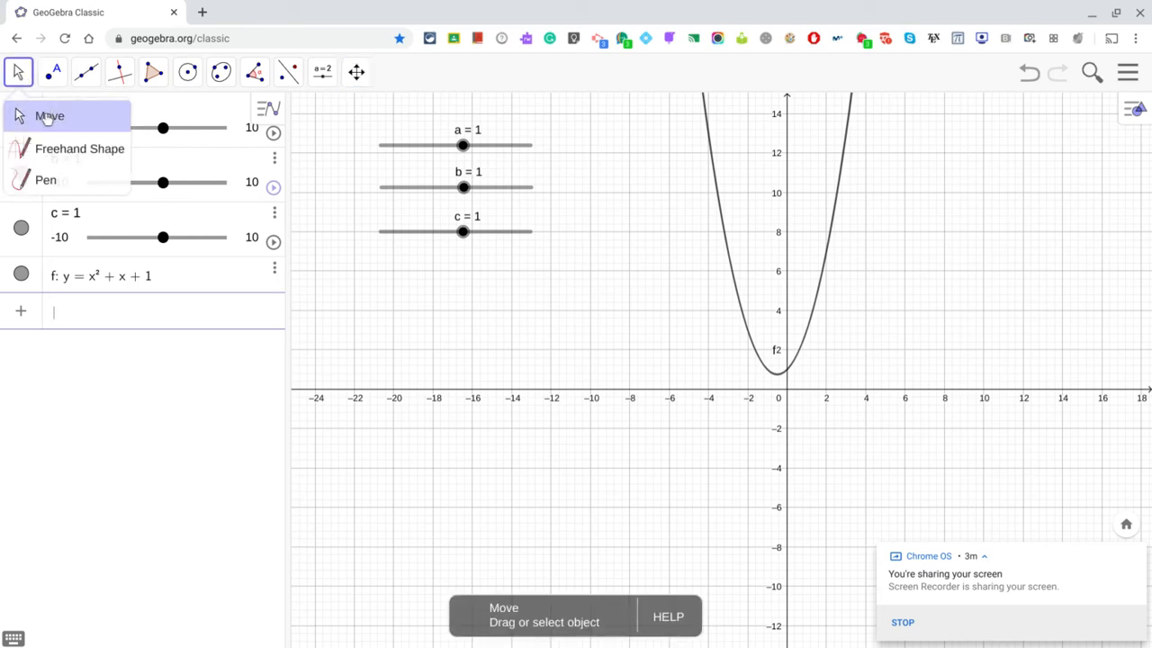
pyautogui.click(47, 117)
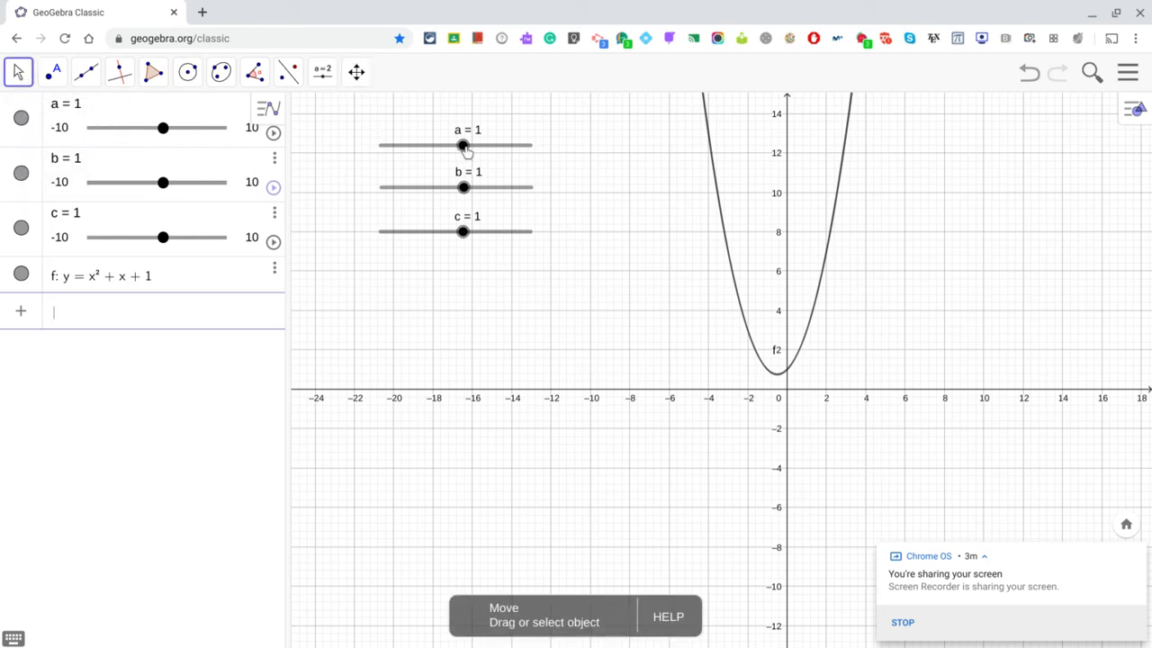
pyautogui.moveTo(464, 148); pyautogui.dragTo(465, 145)
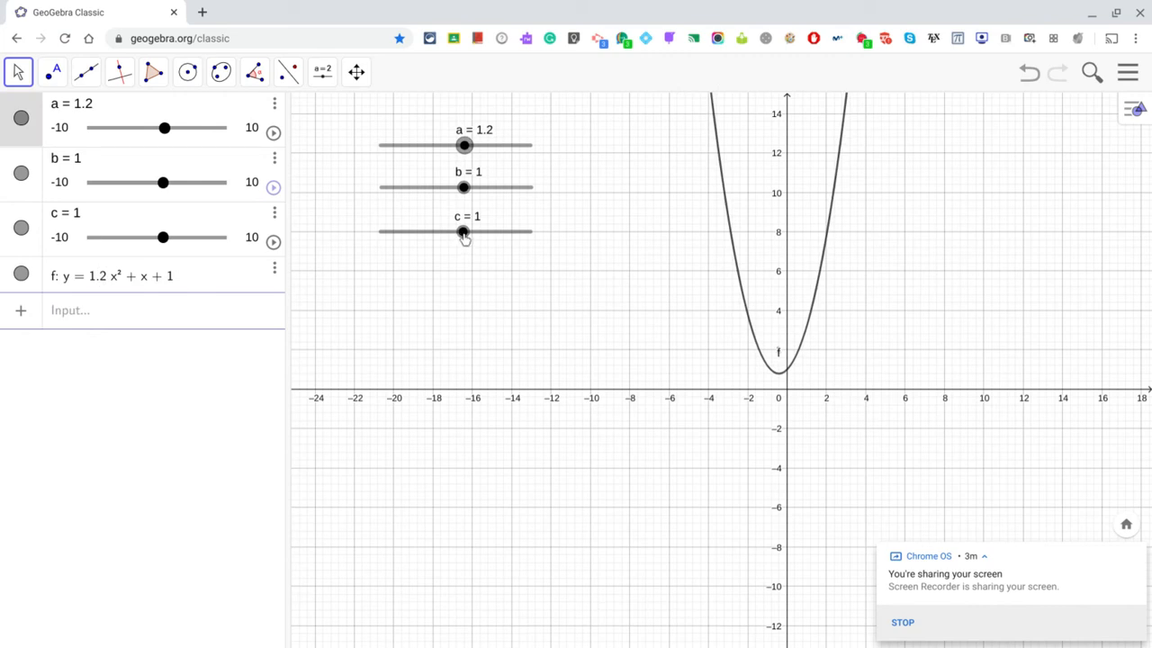
pyautogui.moveTo(464, 237)
pyautogui.mouseDown()
pyautogui.moveTo(429, 231)
pyautogui.moveTo(489, 232)
pyautogui.moveTo(465, 231)
pyautogui.mouseUp()
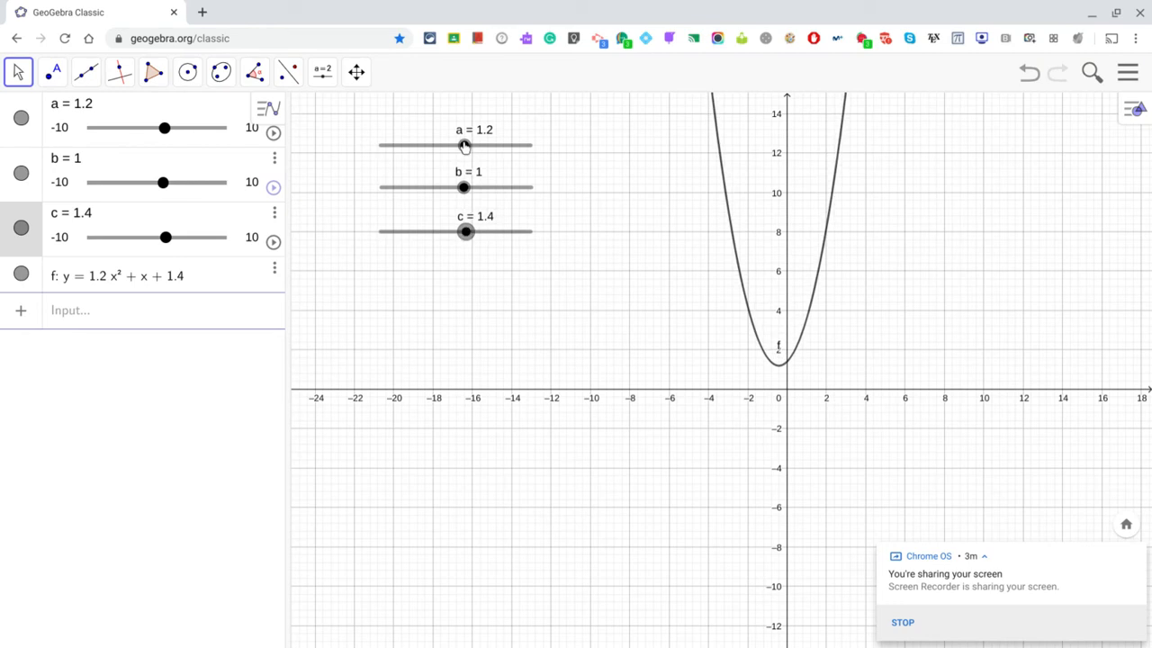
pyautogui.moveTo(463, 145); pyautogui.dragTo(462, 187)
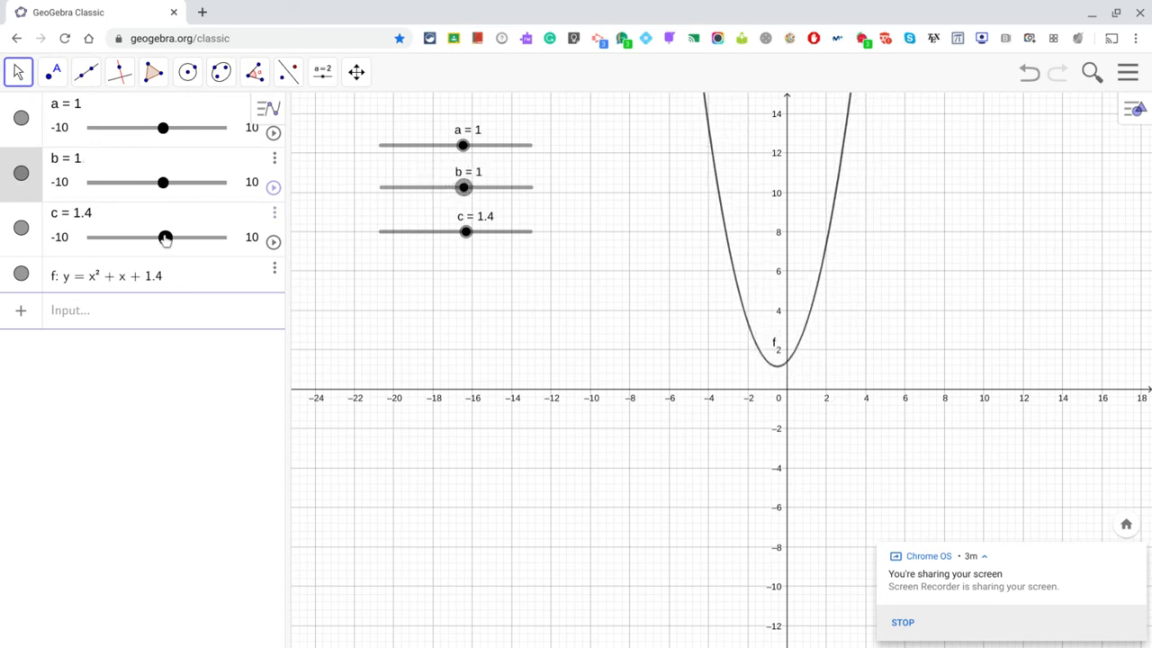
# Step: Hide the parabola's label and display its equation in the vertex form y=a(x – h)² + k
pyautogui.rightClick(33, 288)
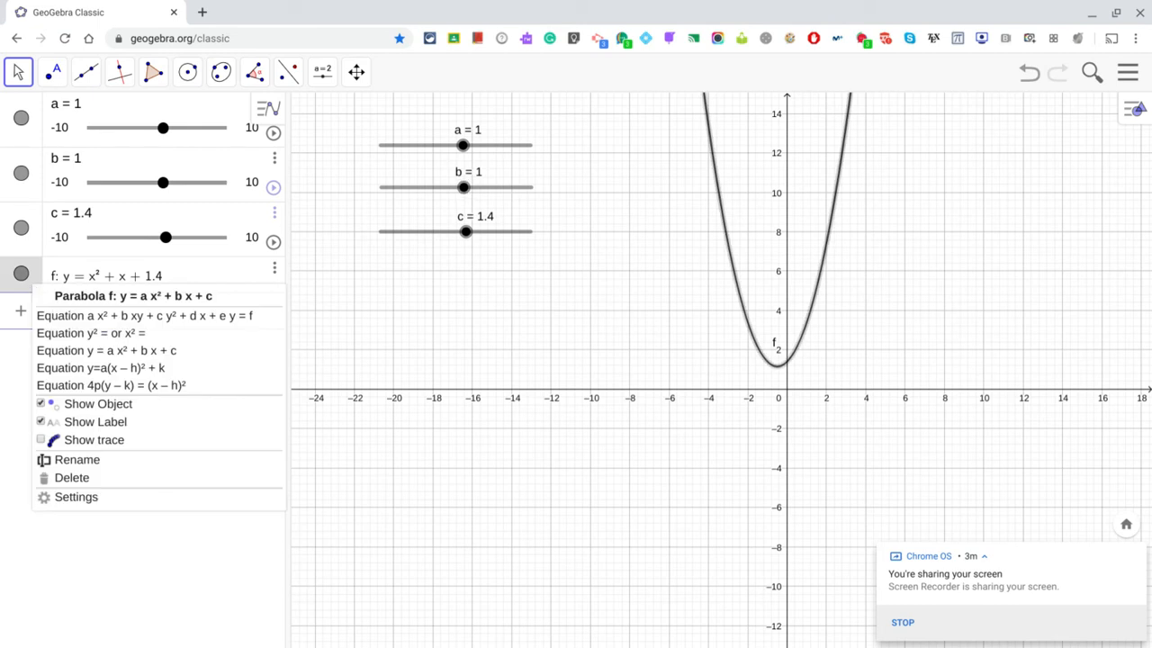
pyautogui.click(39, 423)
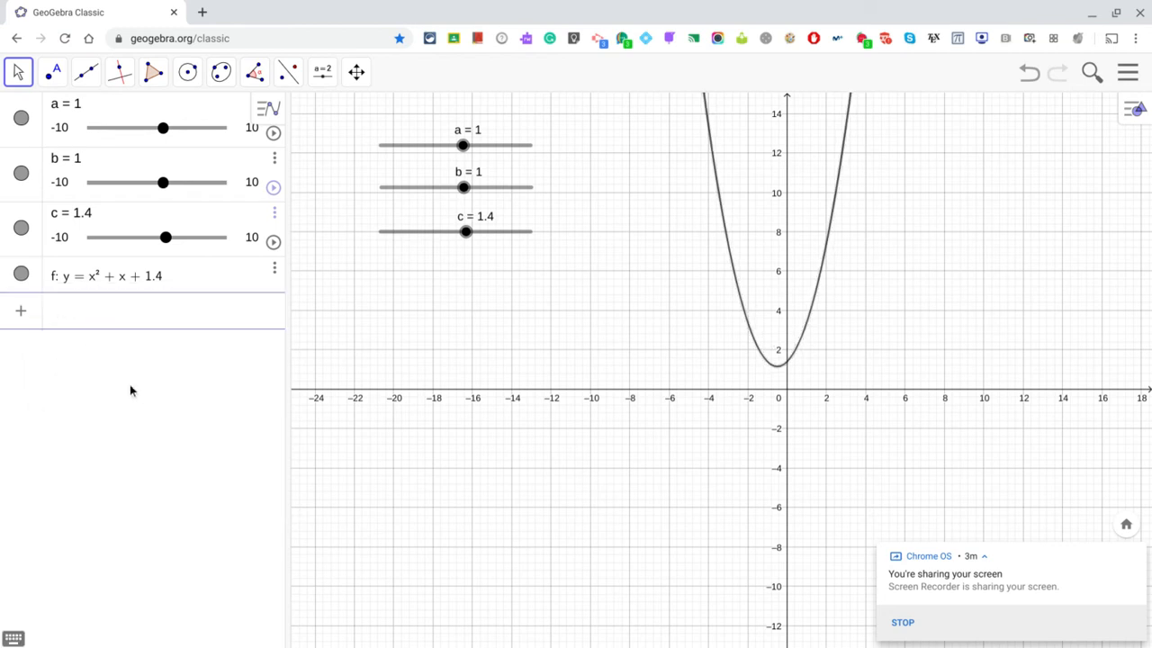
pyautogui.rightClick(36, 290)
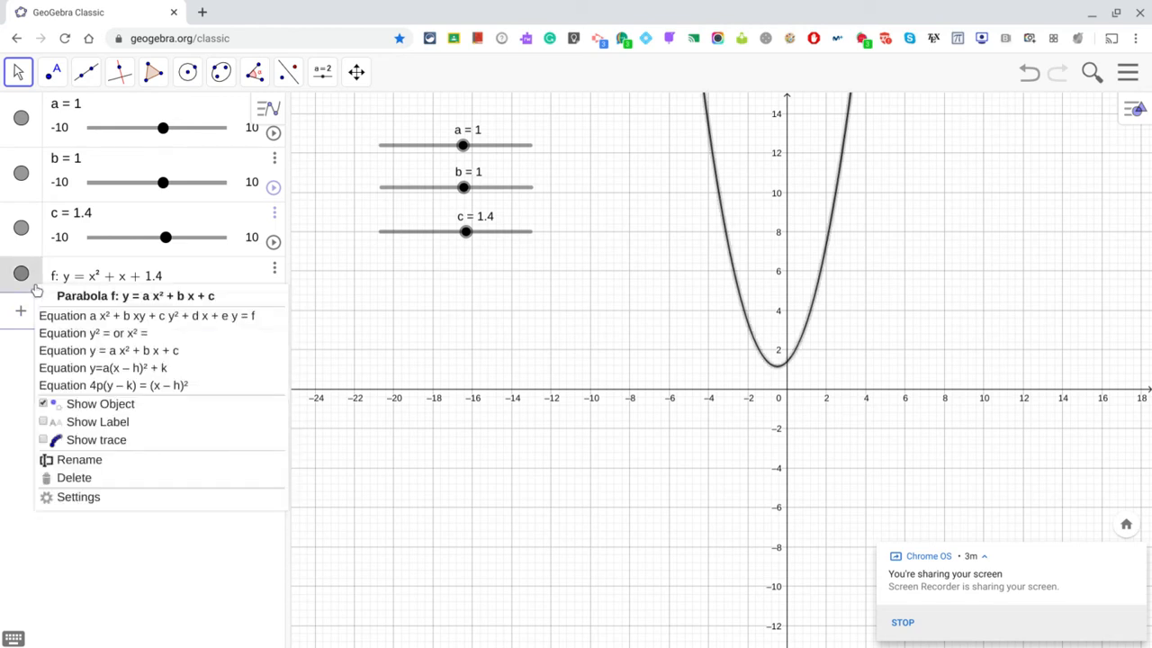
pyautogui.click(153, 371)
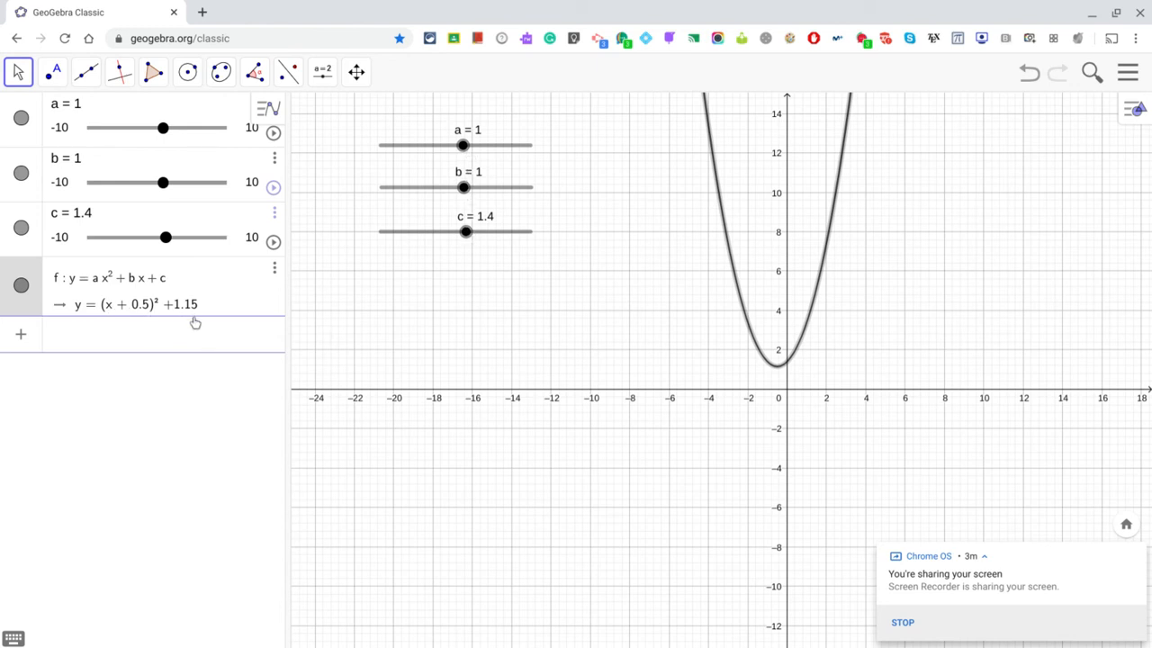
# Step: Set slider c to 1.2 and deselect everything
pyautogui.moveTo(165, 236)
pyautogui.mouseDown()
pyautogui.moveTo(129, 248)
pyautogui.moveTo(202, 250)
pyautogui.moveTo(164, 245)
pyautogui.mouseUp()
pyautogui.click(131, 341)
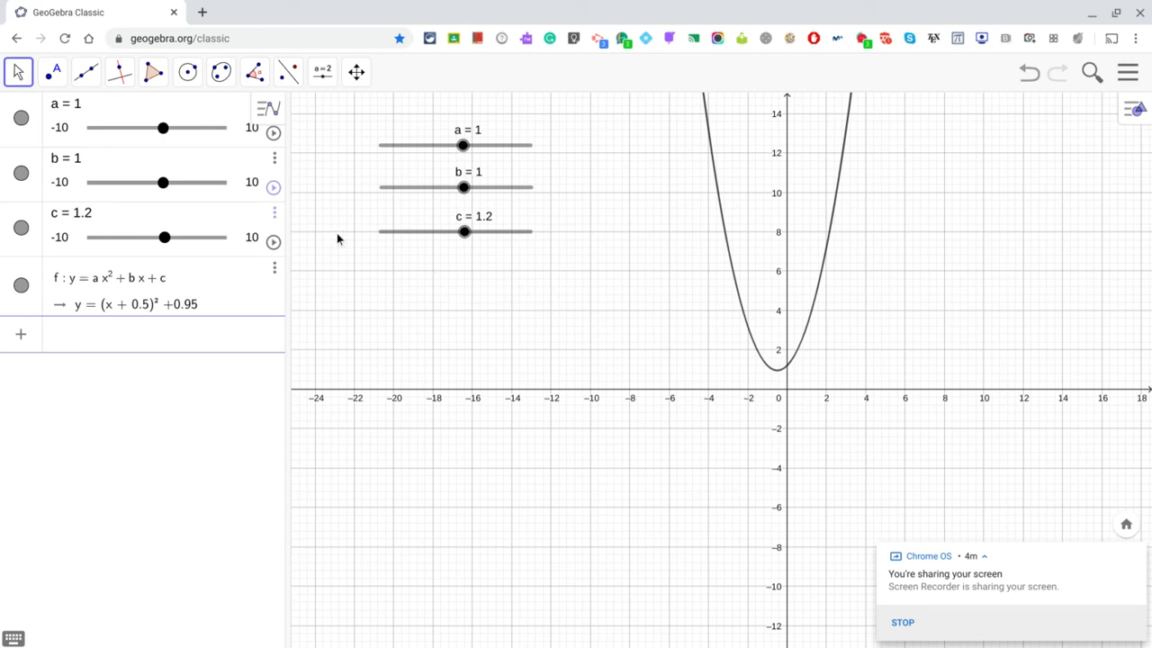
# Step: Start a new text object below slider c, formatted as a LaTeX formula with its advanced options expanded
pyautogui.click(328, 75)
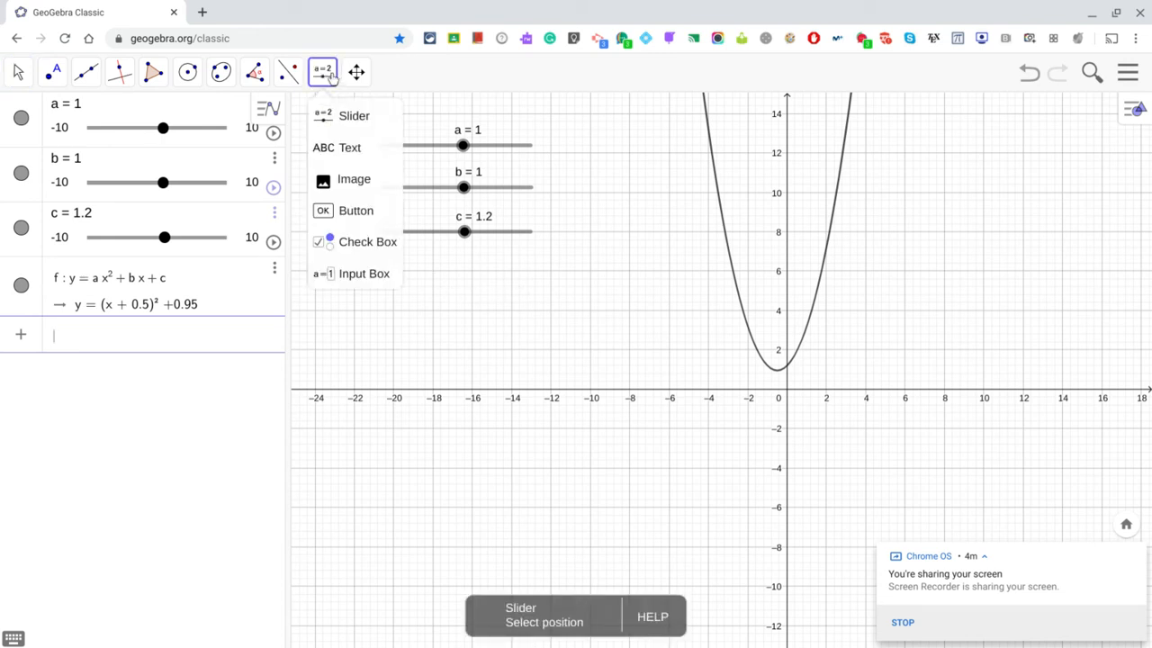
pyautogui.click(349, 148)
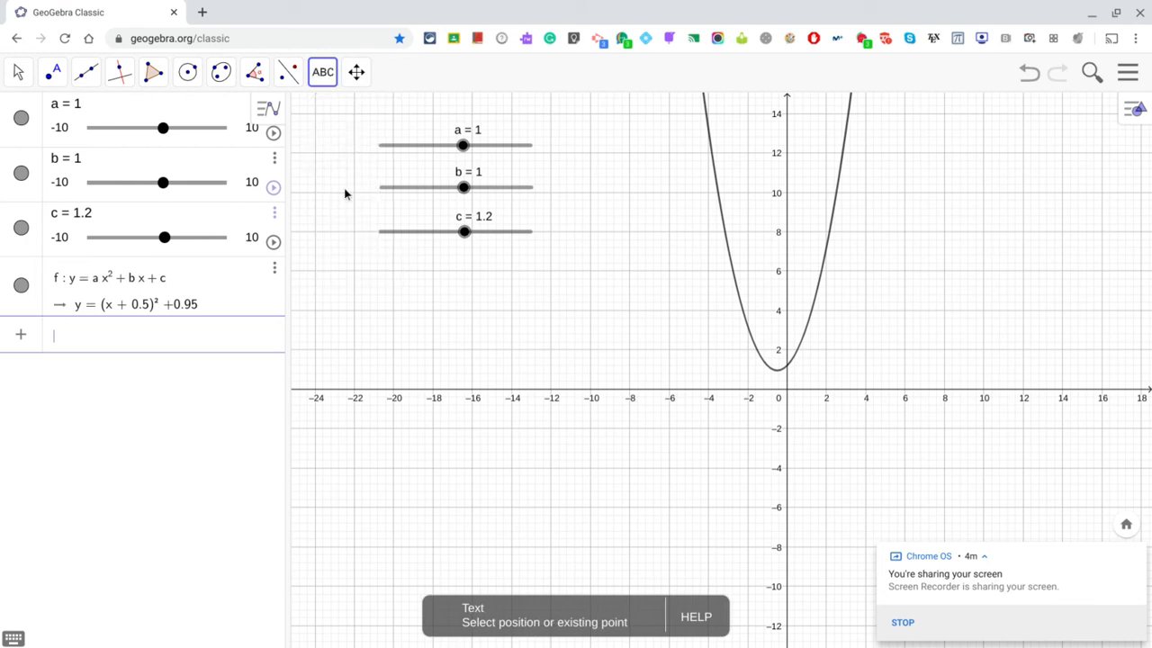
pyautogui.click(385, 290)
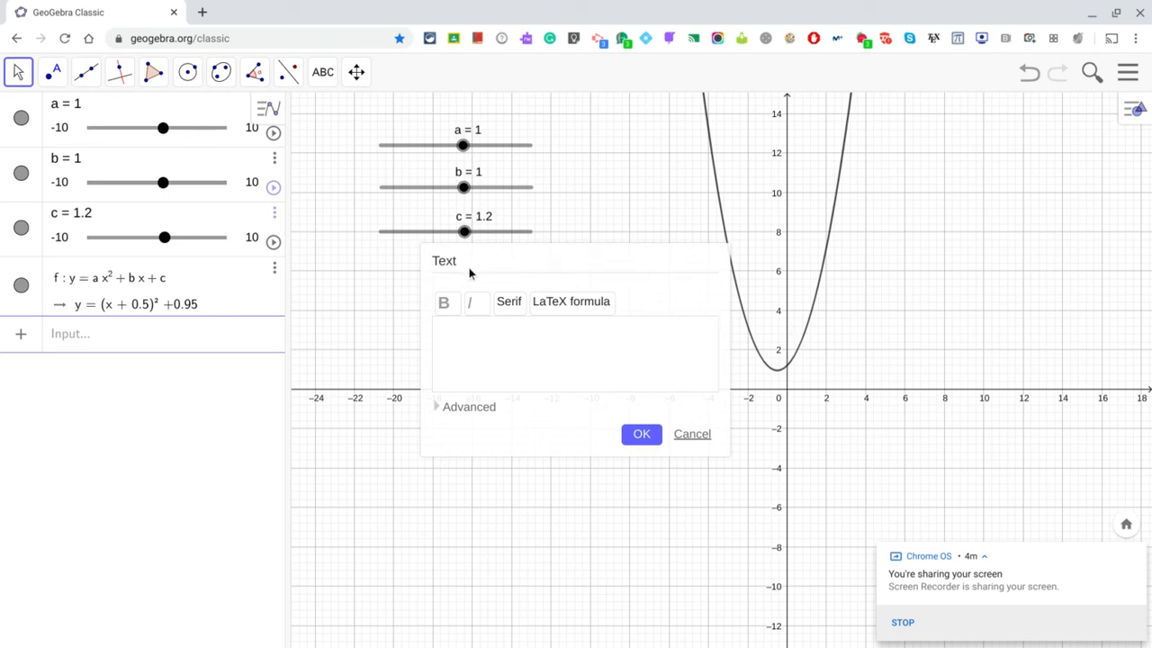
pyautogui.click(565, 305)
pyautogui.click(463, 412)
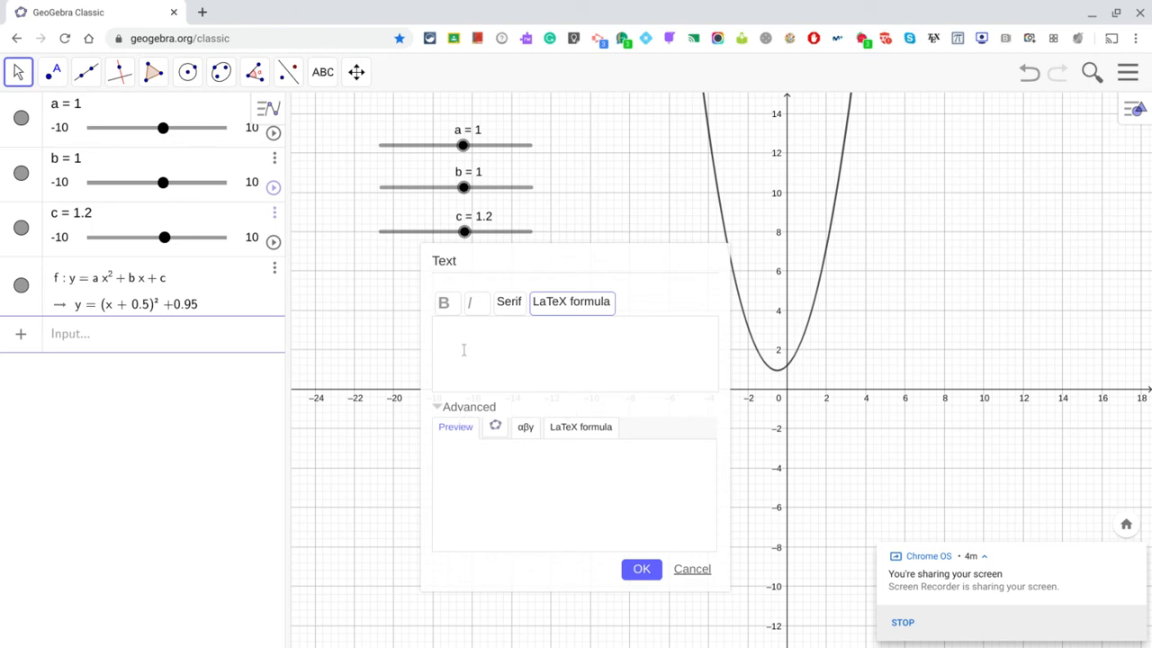
# Step: Enter the text y=ax^2+bx+c with a, b and c inserted as linked slider objects, and place it on the graph
pyautogui.write('y=')
pyautogui.click(496, 429)
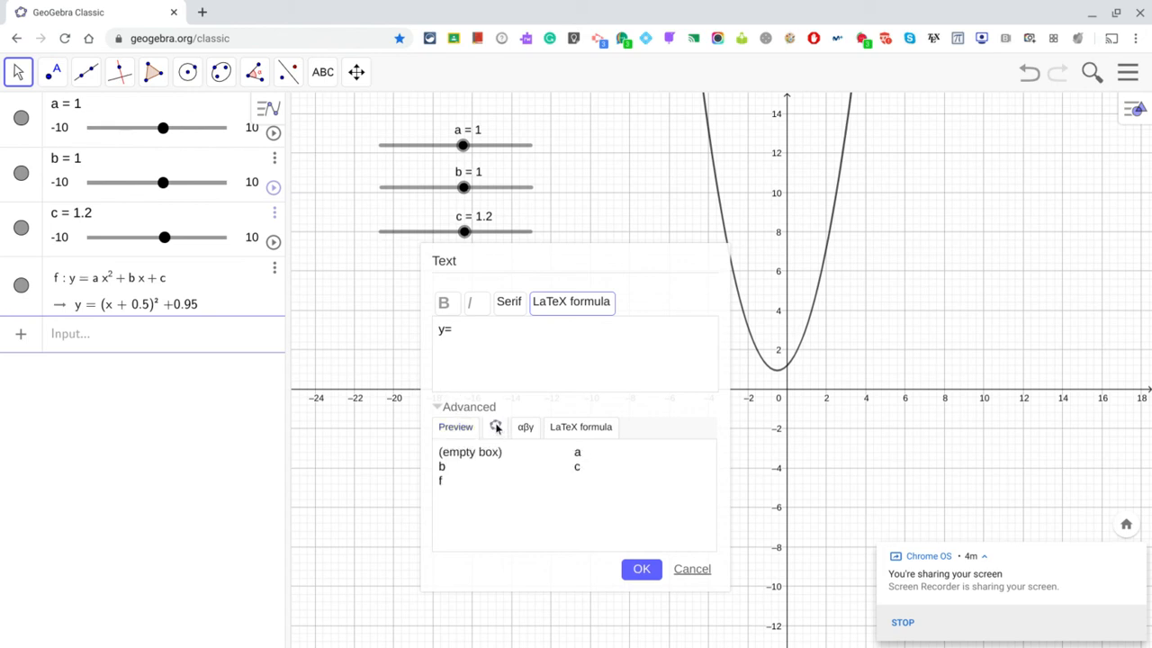
pyautogui.click(577, 454)
pyautogui.write('x^2+')
pyautogui.click(441, 467)
pyautogui.write('x+')
pyautogui.click(577, 471)
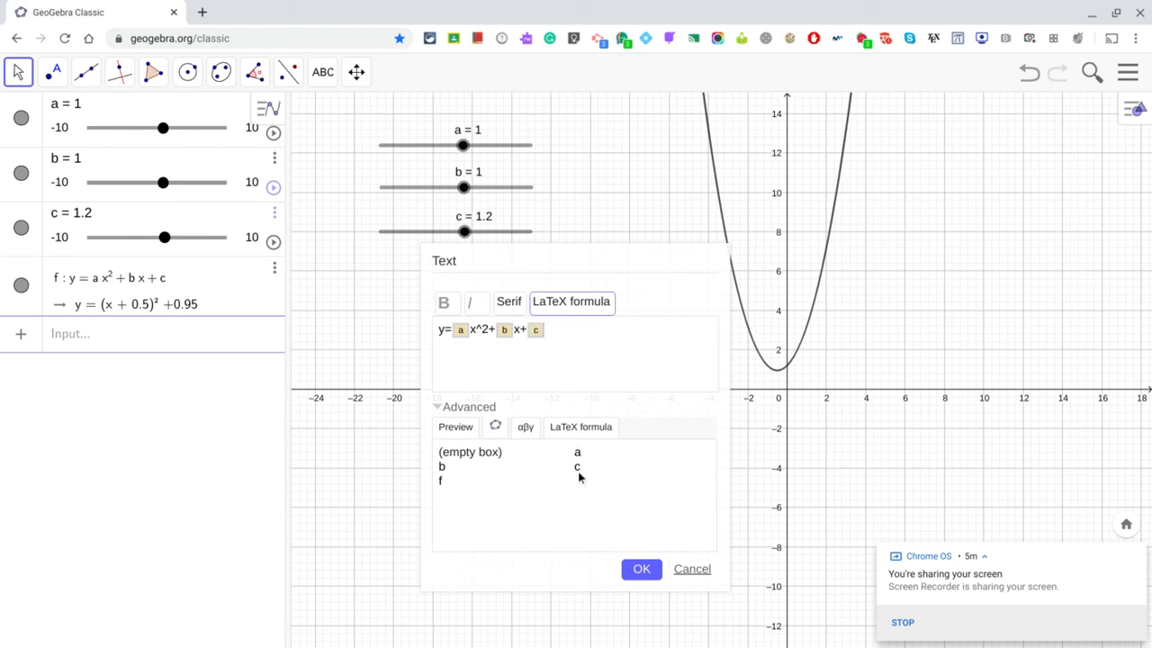
pyautogui.click(637, 565)
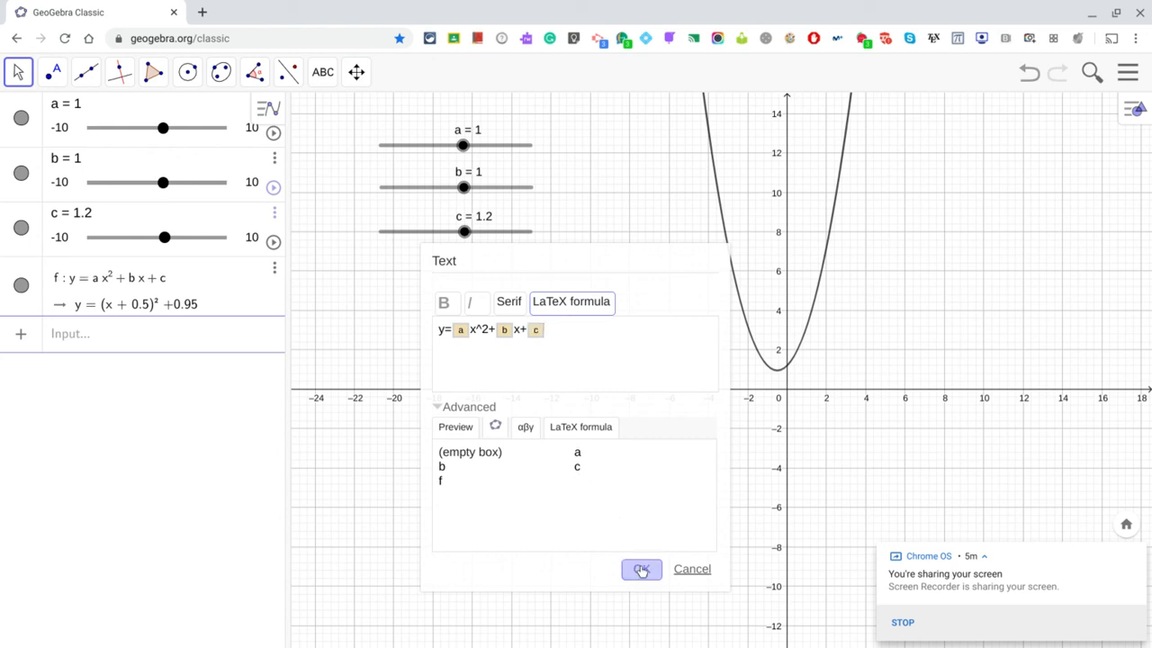
pyautogui.click(641, 571)
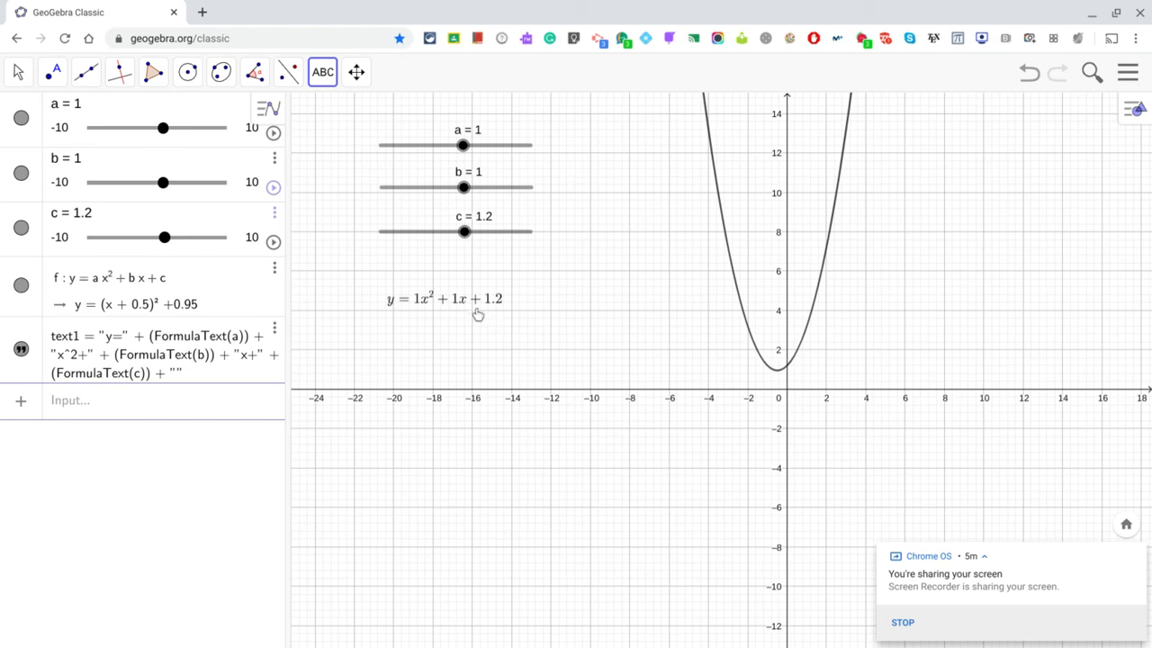
# Step: Move the equation text up so it sits closer beneath slider c
pyautogui.click(18, 72)
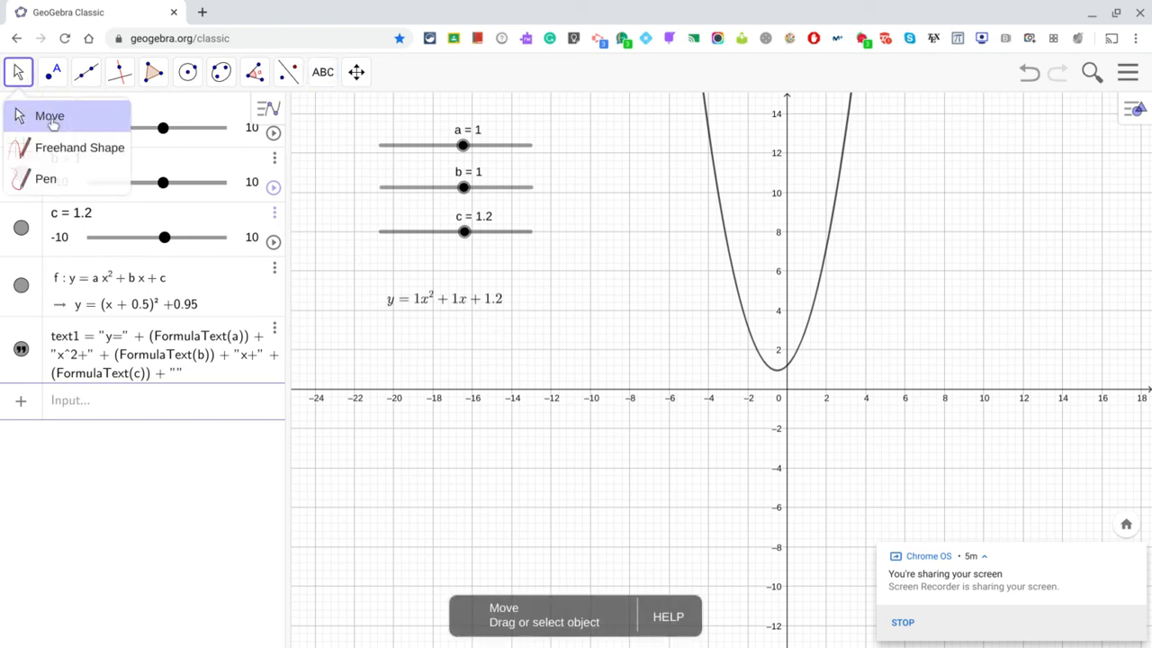
pyautogui.moveTo(442, 301); pyautogui.dragTo(450, 282)
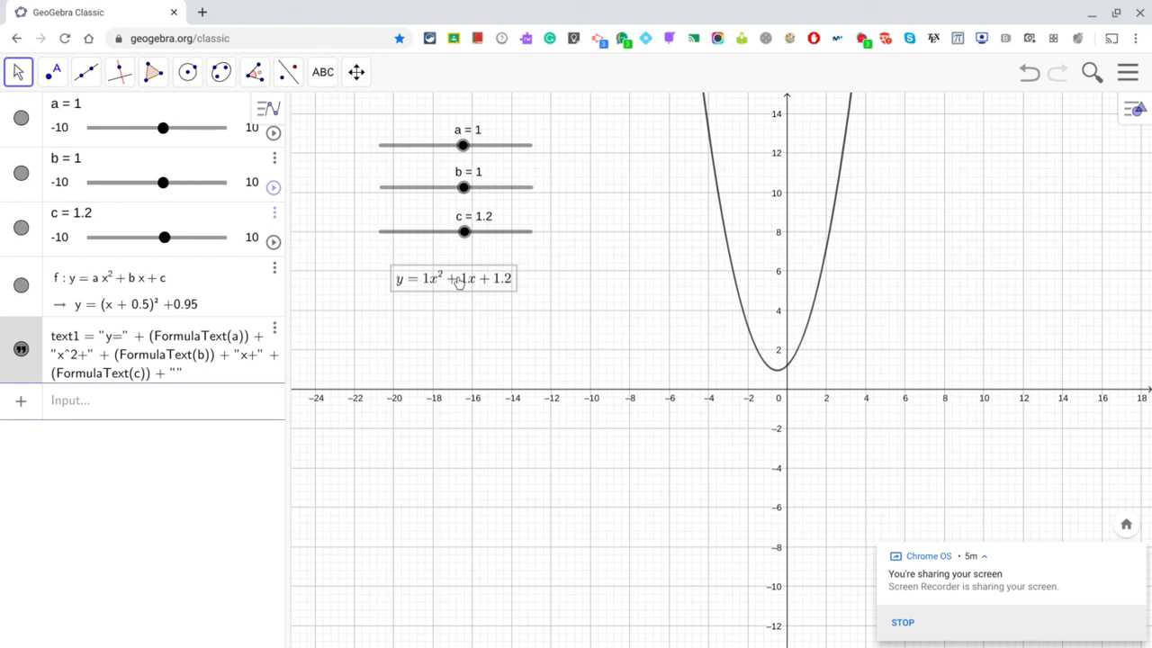
# Step: Give the equation text a white background color and close its settings
pyautogui.rightClick(457, 282)
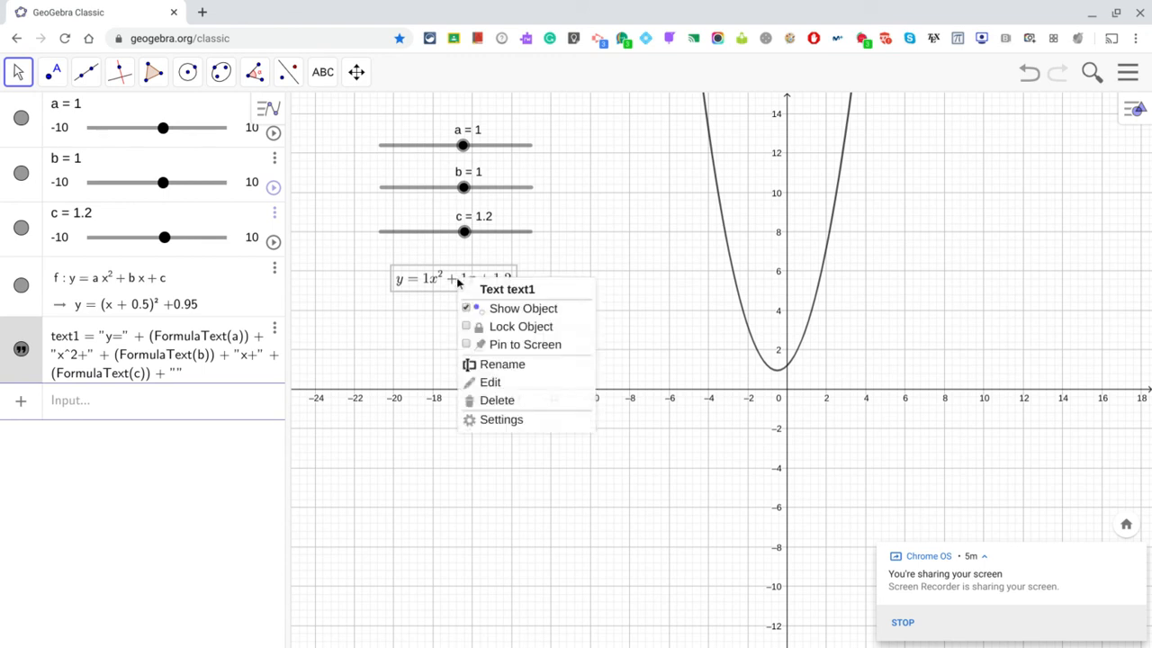
pyautogui.click(501, 420)
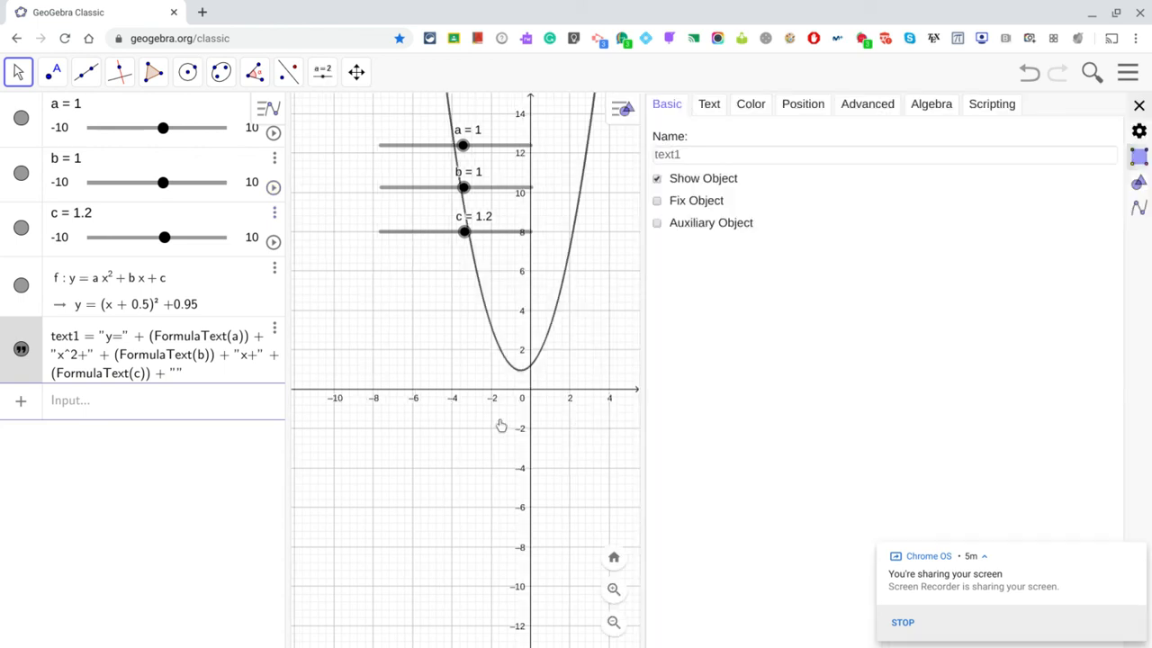
pyautogui.click(760, 117)
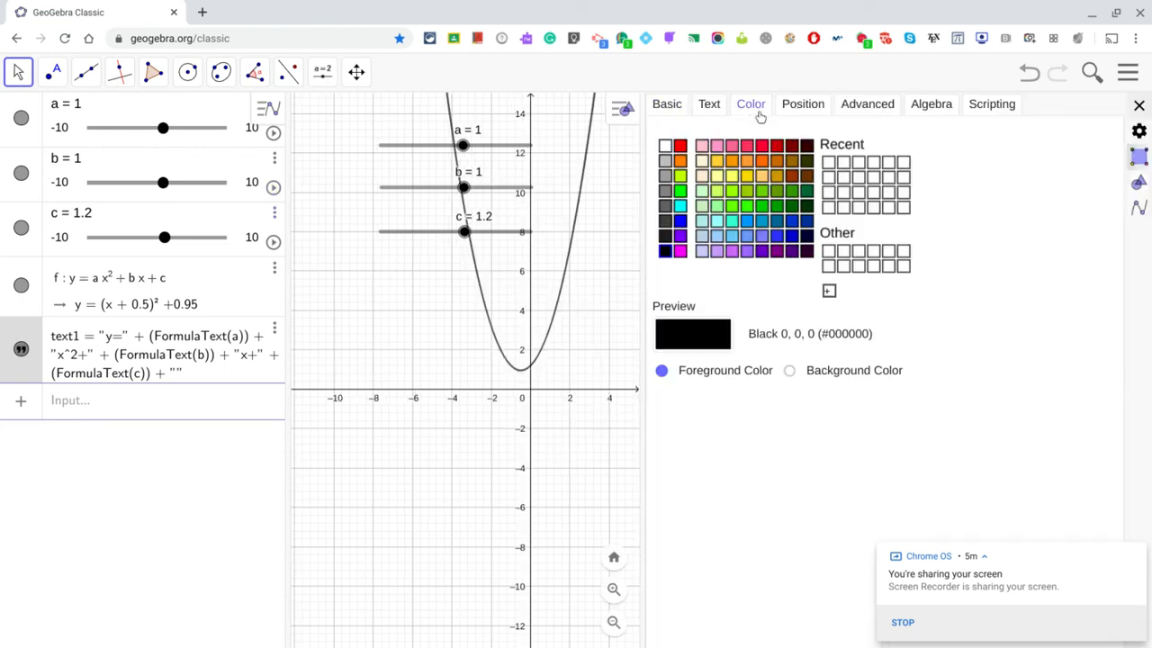
pyautogui.click(789, 371)
pyautogui.click(665, 147)
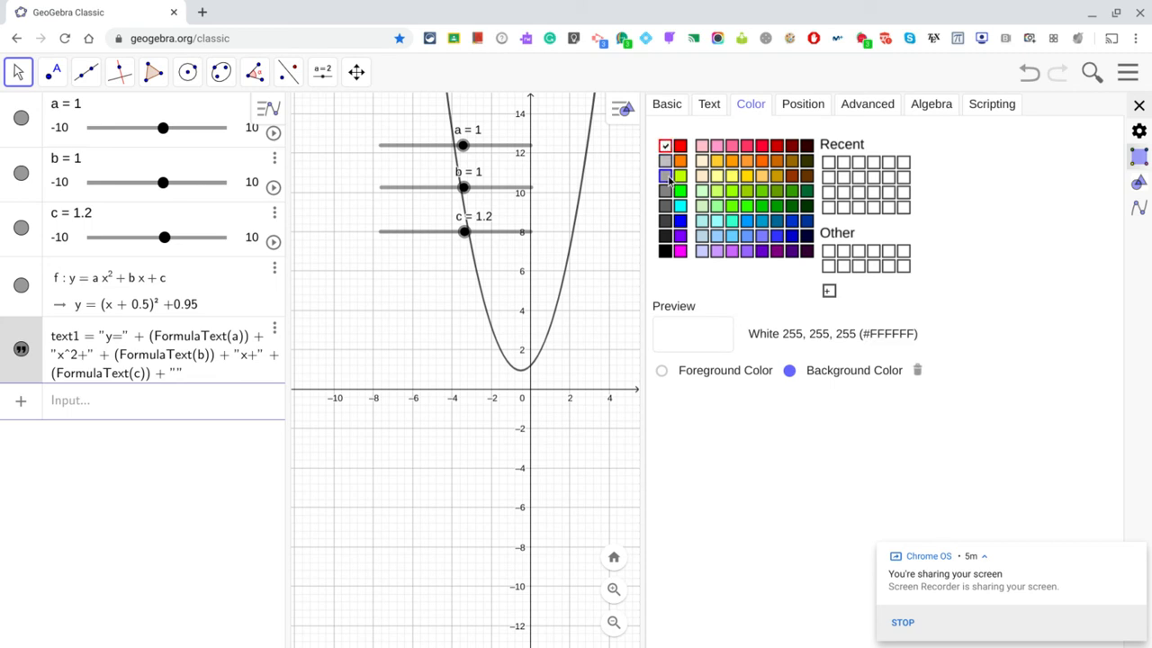
pyautogui.click(1138, 106)
pyautogui.click(568, 329)
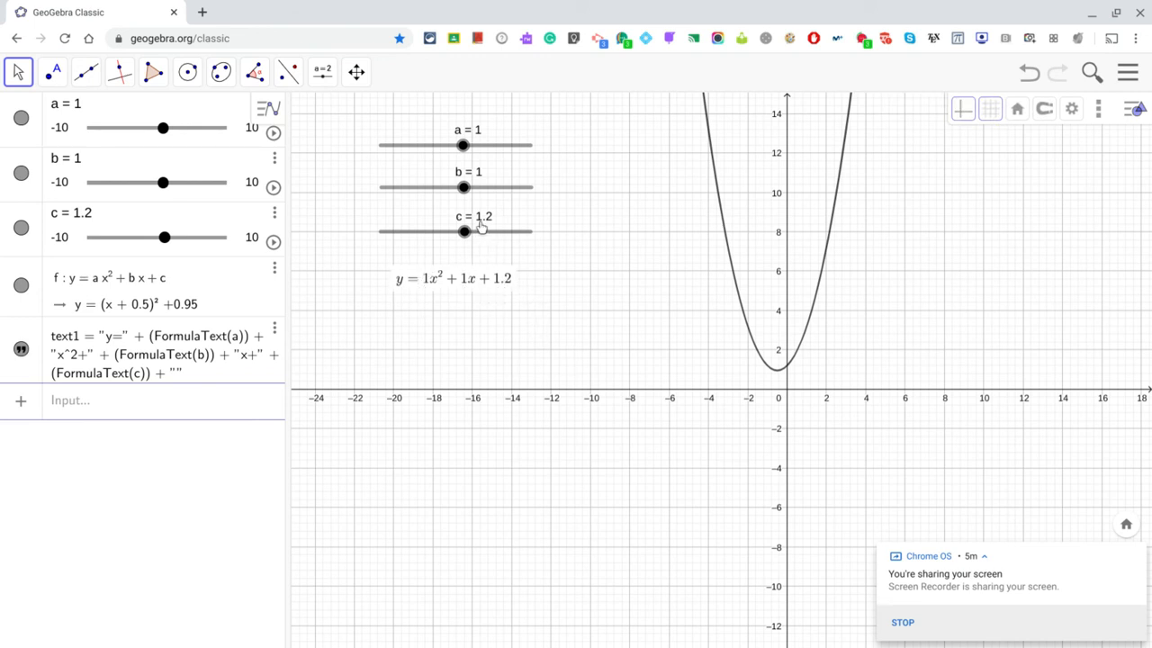
# Step: Set slider c to 1.1 on the graph to test the linked equation text
pyautogui.moveTo(465, 233)
pyautogui.mouseDown()
pyautogui.moveTo(511, 234)
pyautogui.moveTo(439, 234)
pyautogui.moveTo(465, 235)
pyautogui.mouseUp()
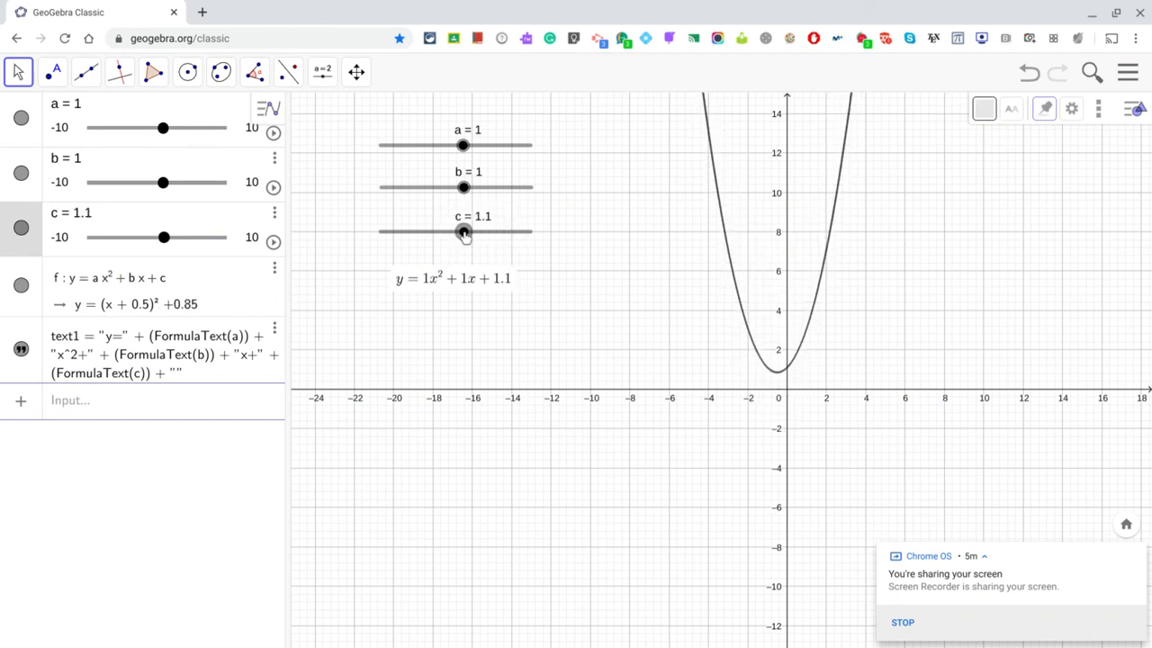